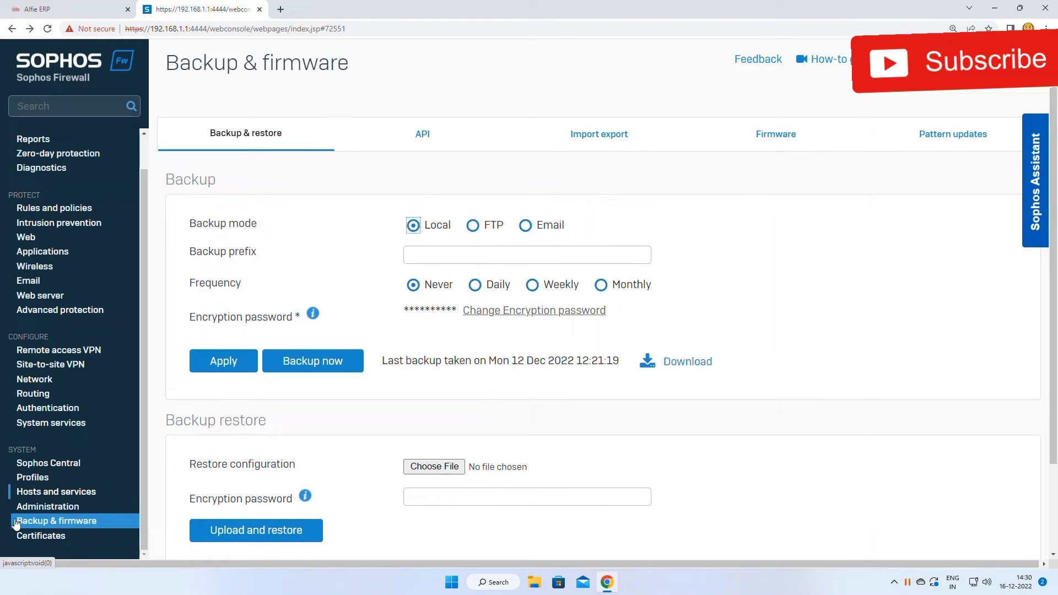
- Take a fresh configuration backup and download the encrypted backup file
click(16, 523)
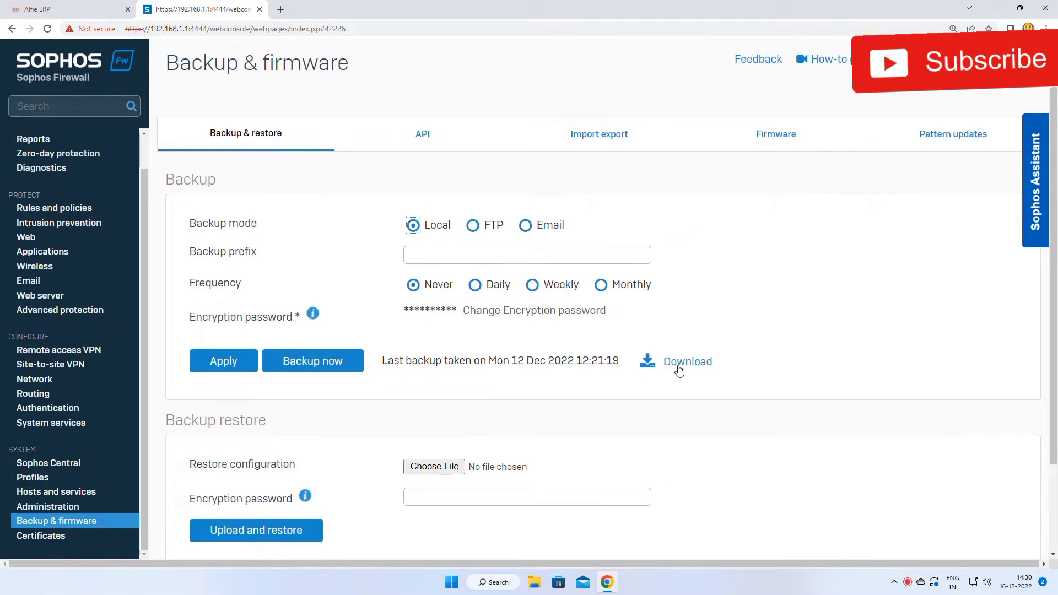
click(349, 361)
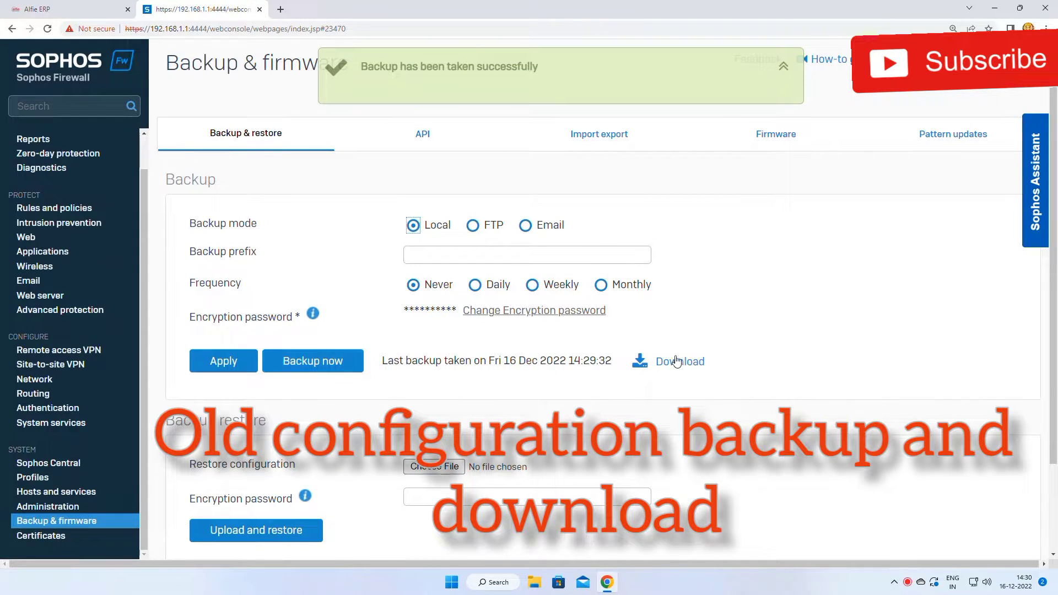
click(692, 363)
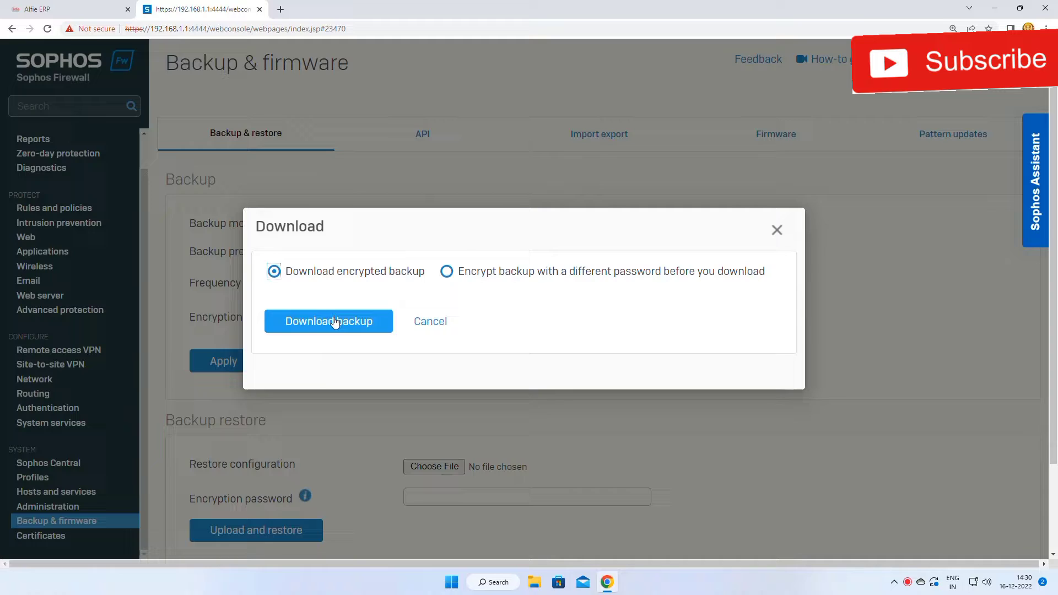
click(334, 322)
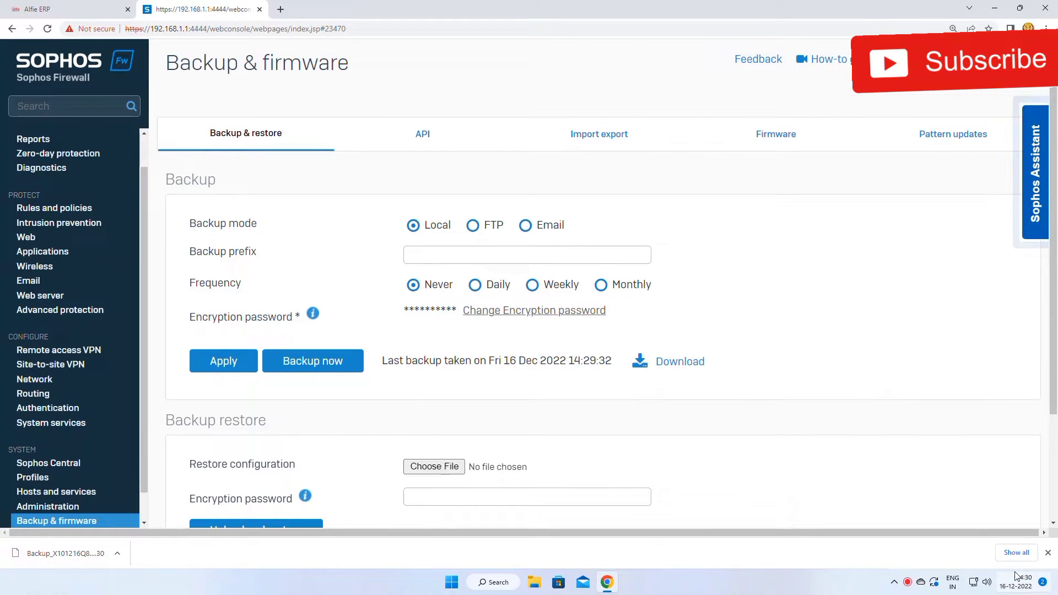
click(1047, 553)
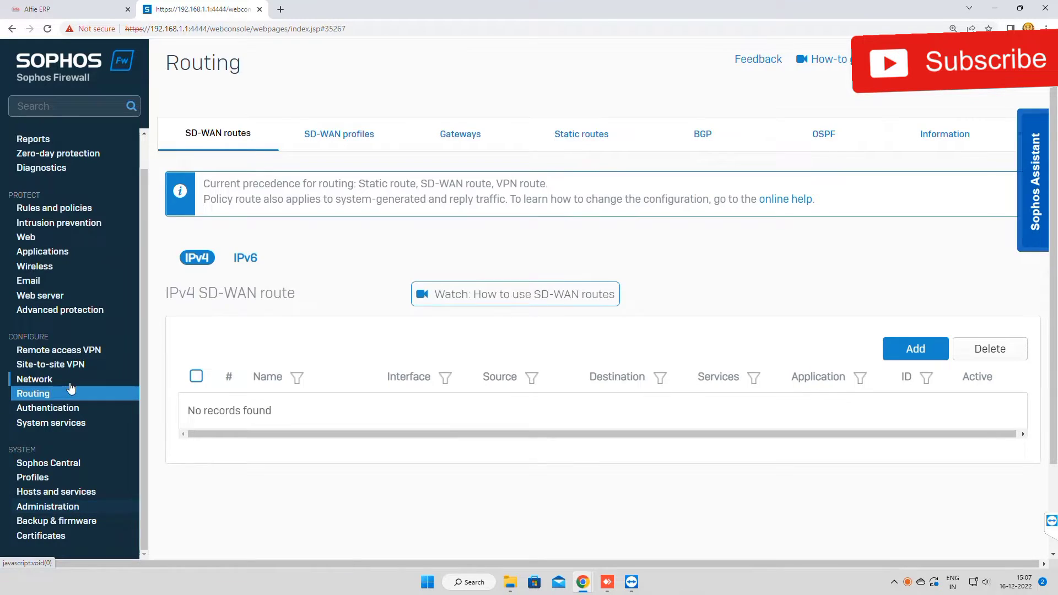
- Review the Interfaces list, highlighting Port4's static IP and Port2's public IP
click(35, 379)
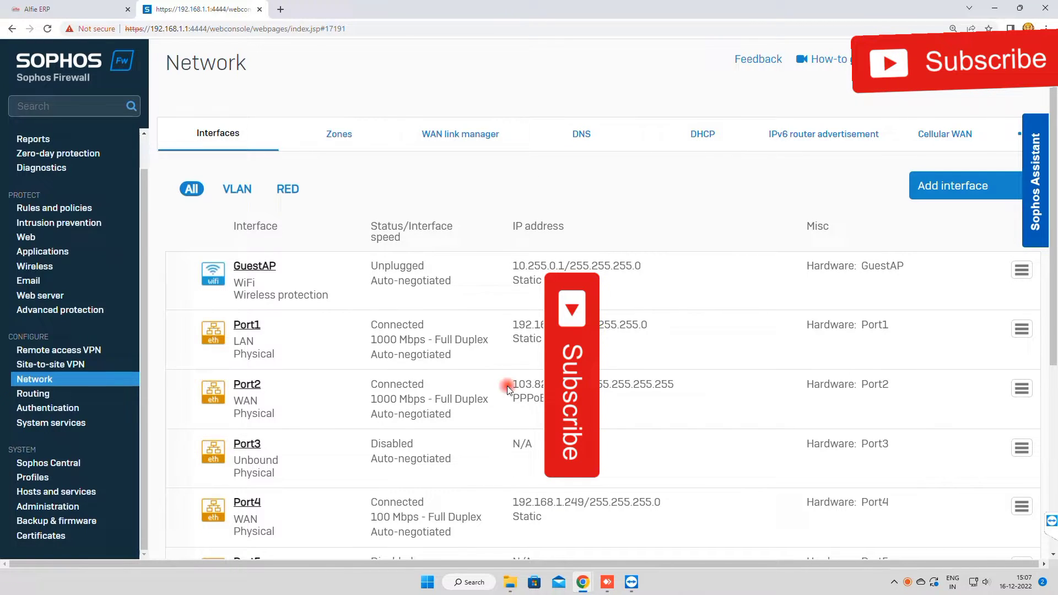
drag(501, 401, 604, 419)
scroll(614, 458, down, 2)
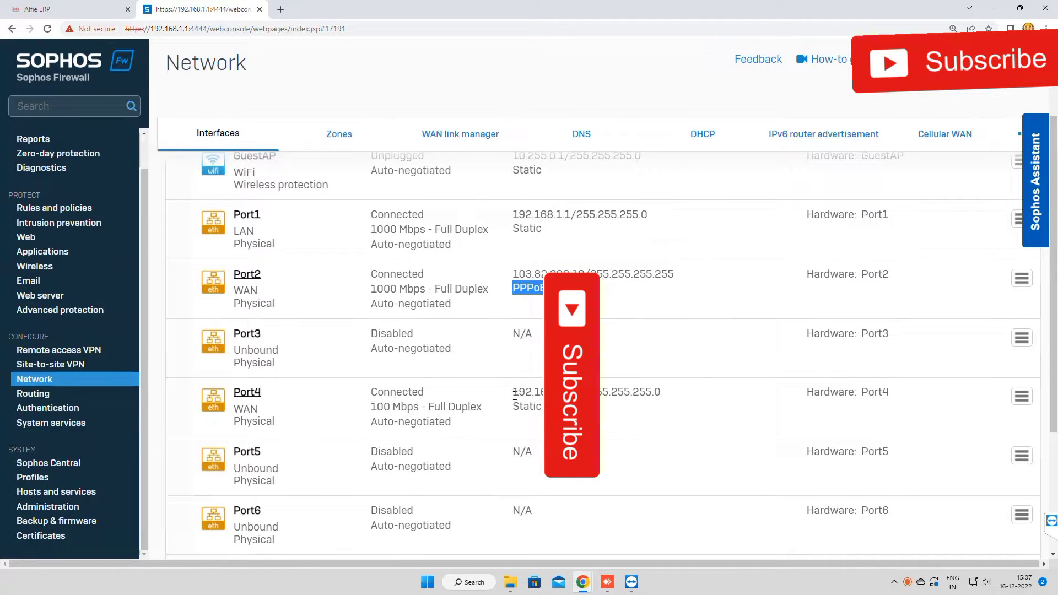
drag(515, 395, 610, 406)
scroll(506, 441, up, 2)
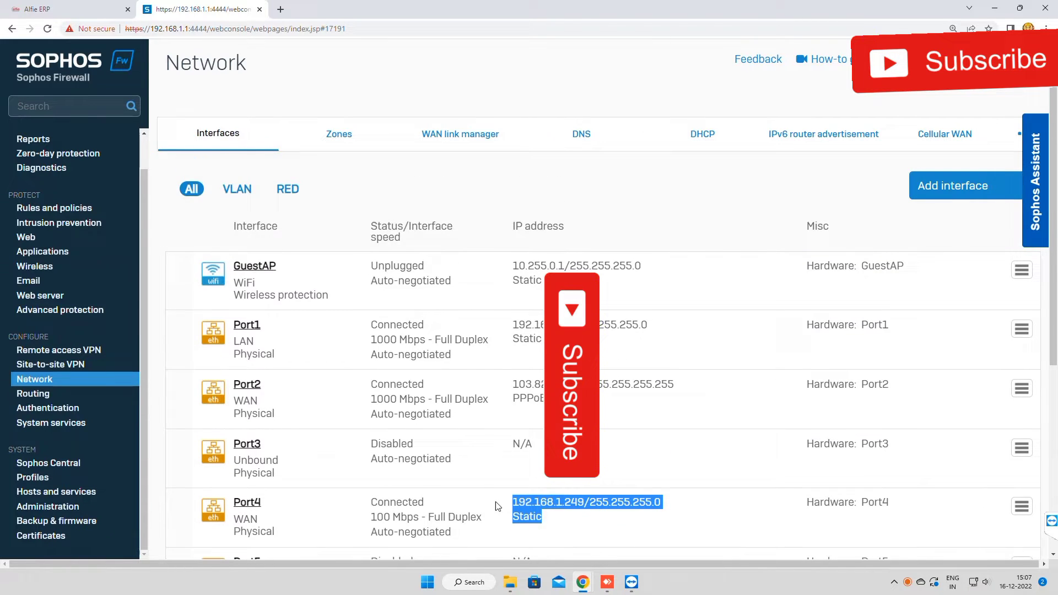
click(528, 504)
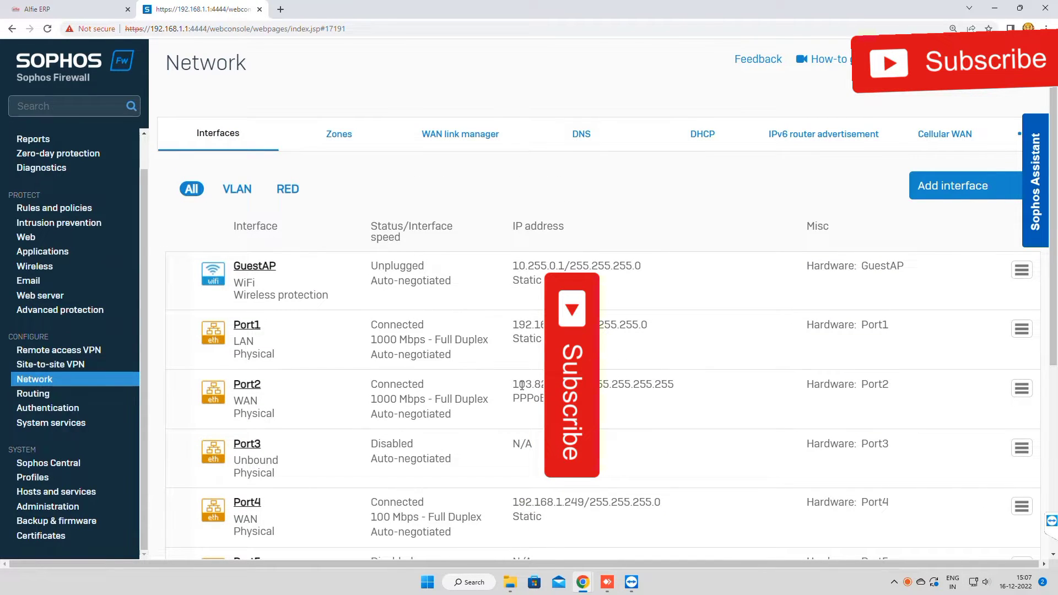
drag(515, 384, 573, 386)
- Change BSNL FIBER's failover ping target from 192.168.1.1 to 8.8.8.8 and save the gateway
click(448, 134)
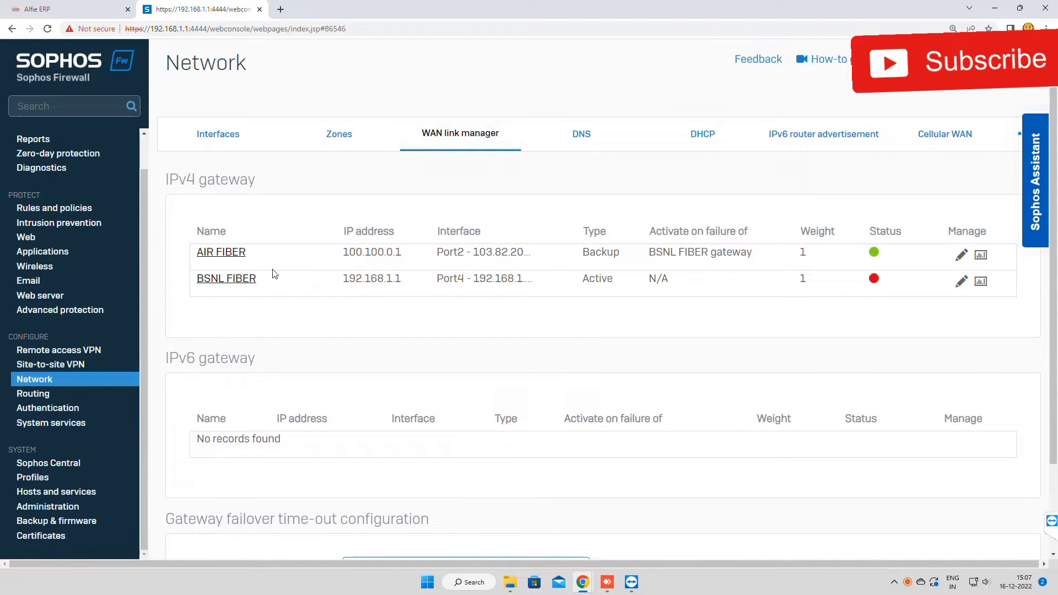
click(226, 279)
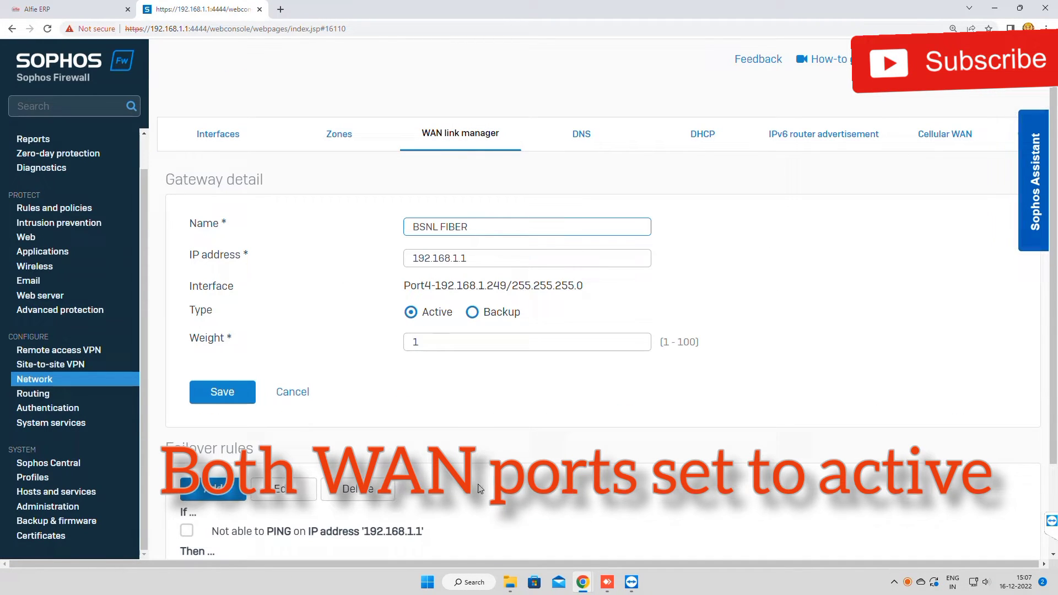
scroll(849, 525, down, 1)
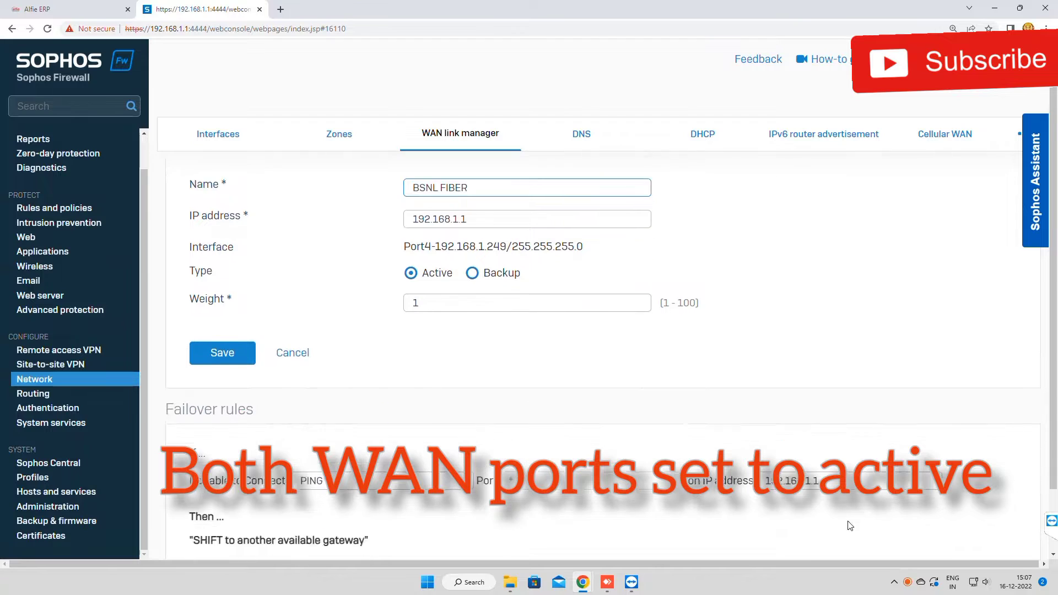
scroll(848, 525, down, 2)
drag(836, 407, 550, 357)
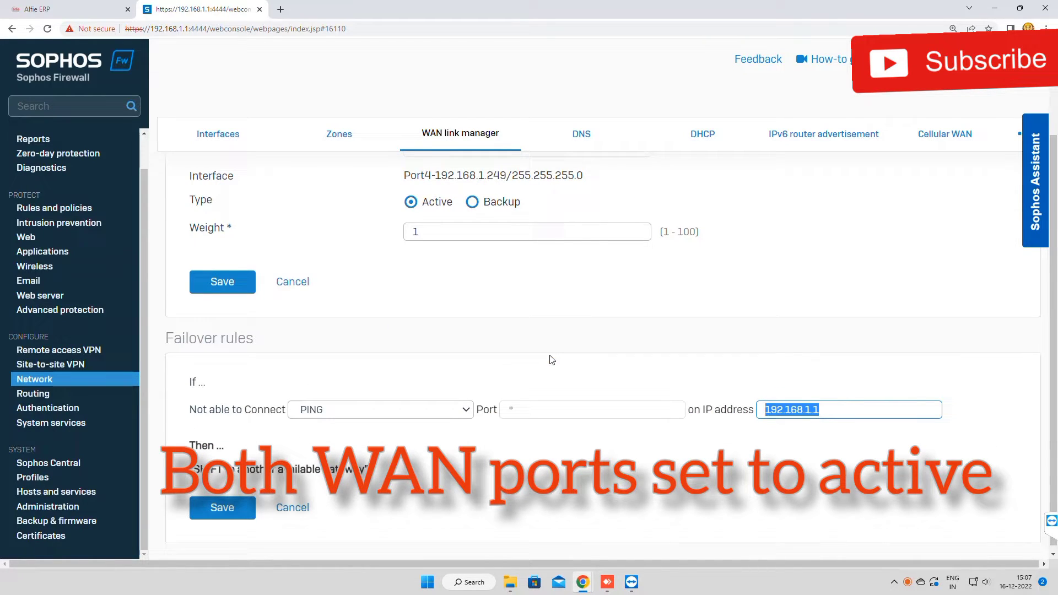
key(BackSpace)
text(8.8.8.8)
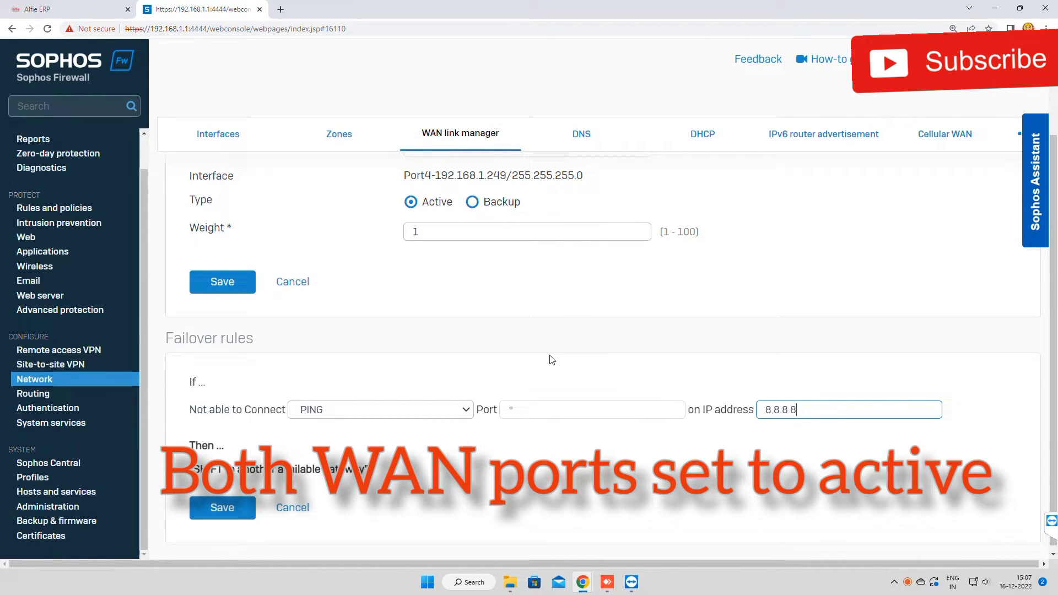
click(237, 504)
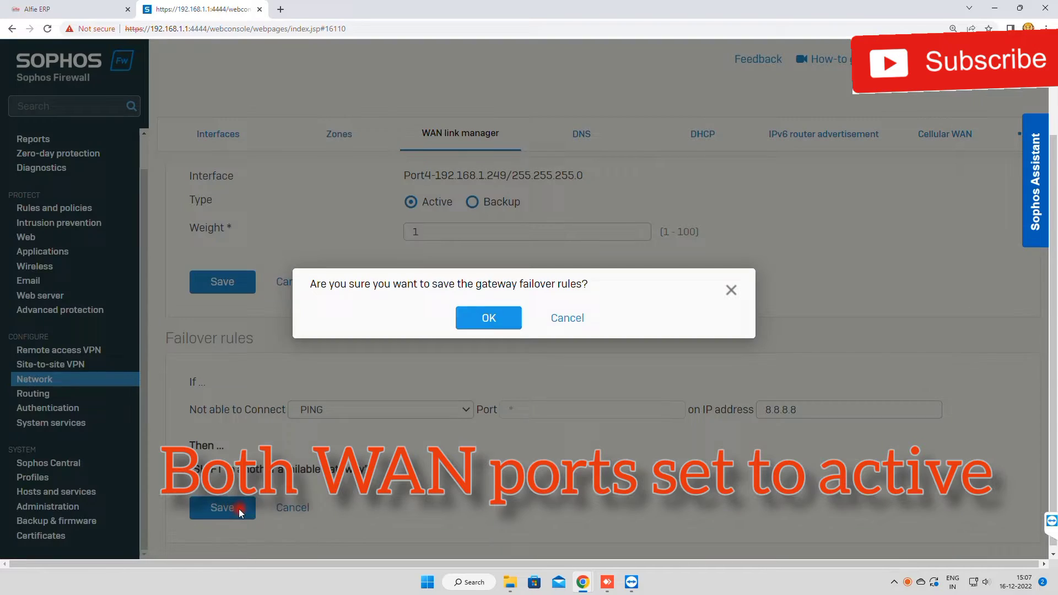
click(482, 318)
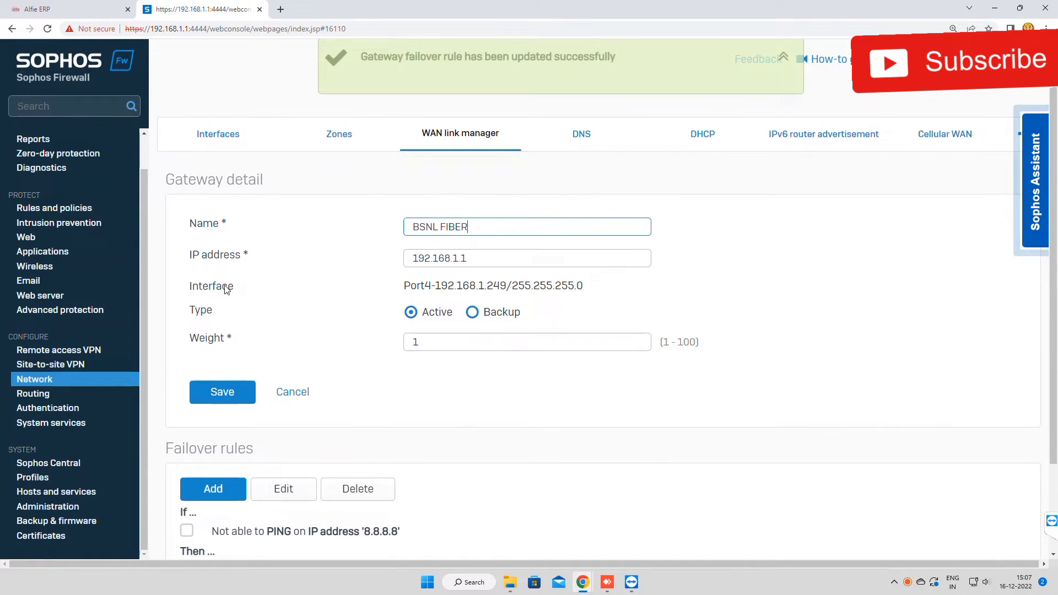
click(205, 393)
click(484, 320)
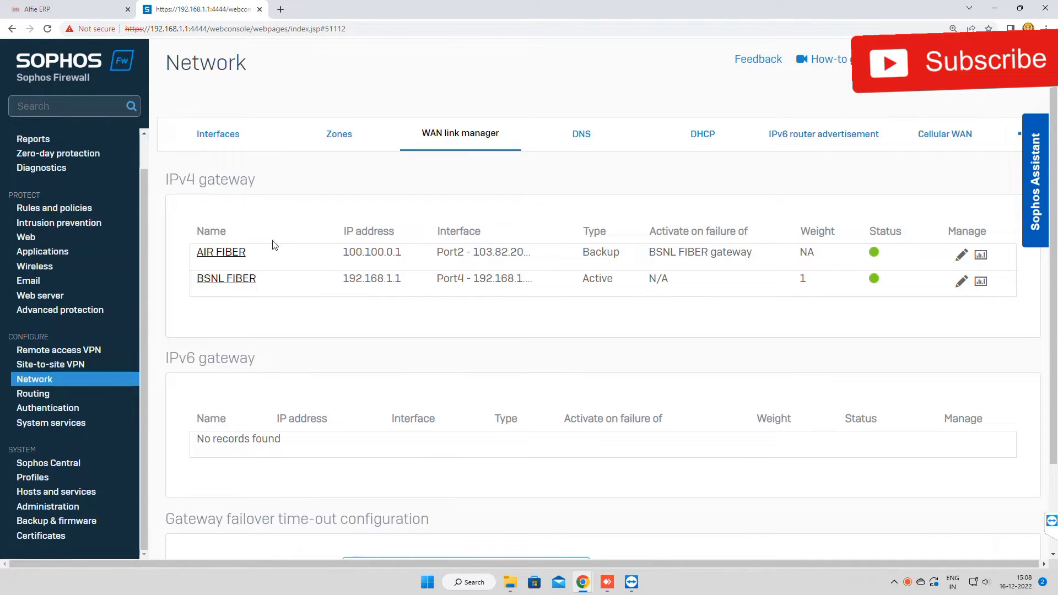
- Make AIR FIBER an Active gateway with failover ping to 8.8.8.8, and save
click(236, 255)
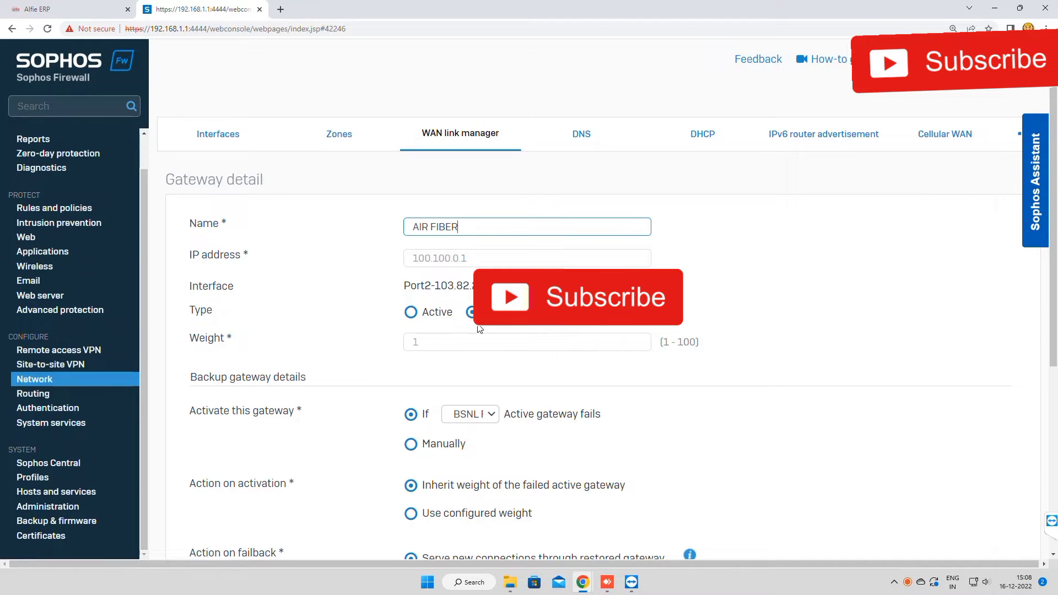
click(411, 312)
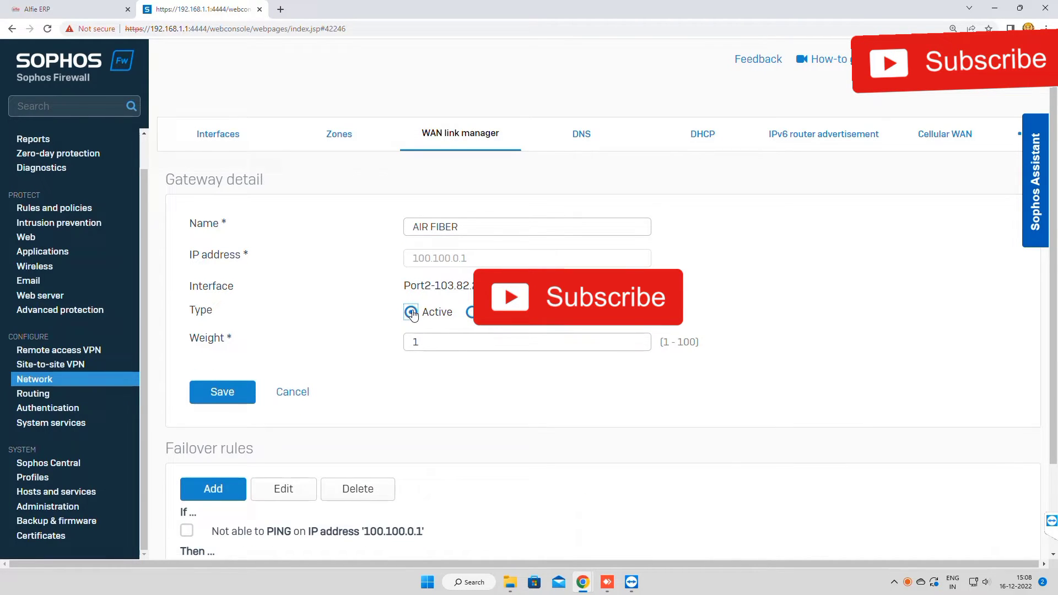
scroll(407, 358, down, 1)
key(BackSpace)
text(8.8.8.8)
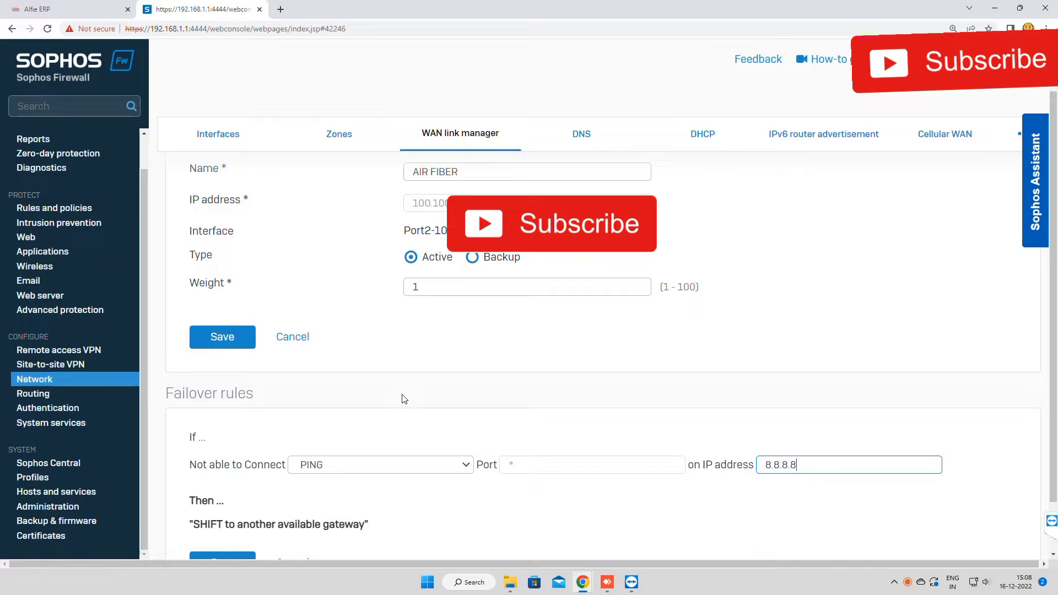
scroll(414, 400, down, 1)
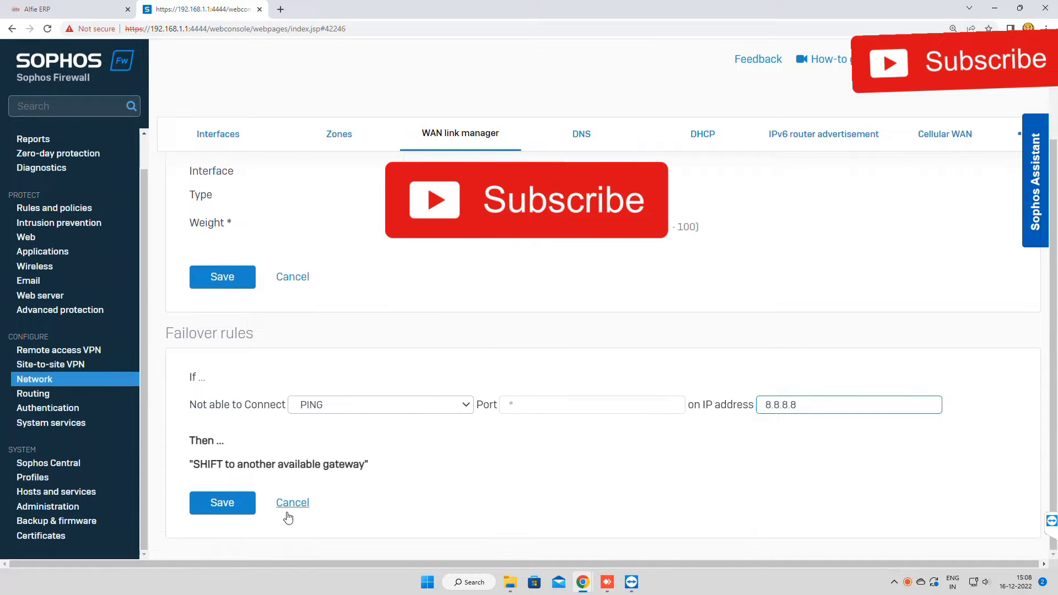
click(246, 501)
click(517, 319)
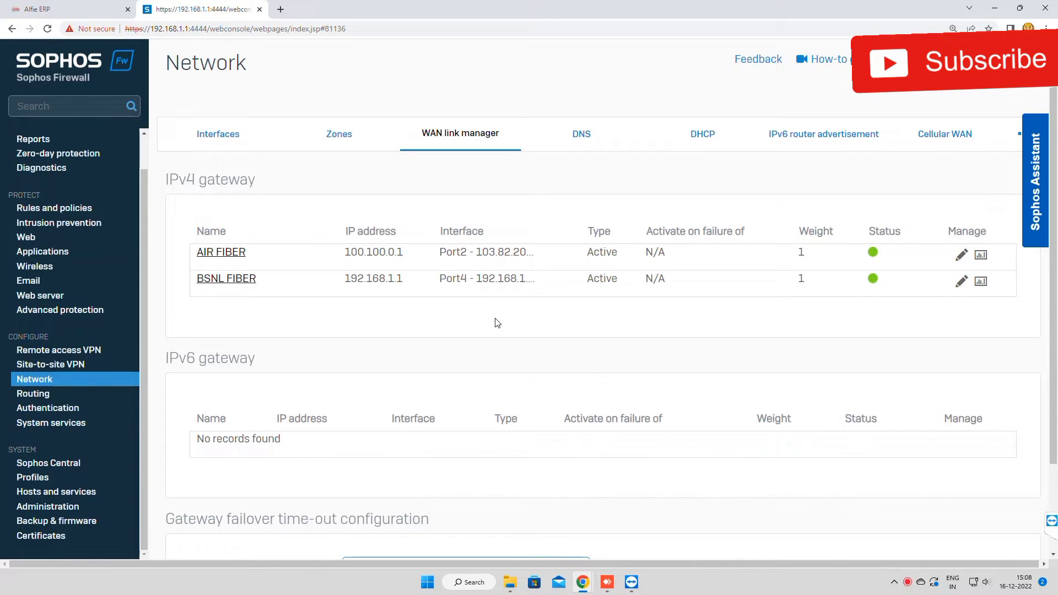
- Add a new SD-WAN route and enter the name 'Primary BSNL'
click(33, 394)
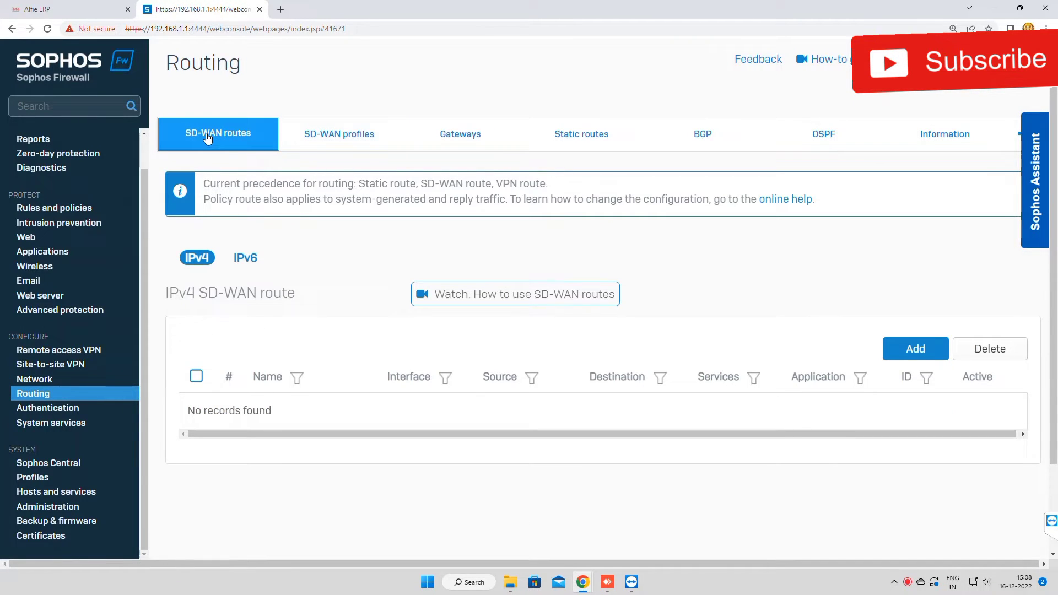
click(898, 350)
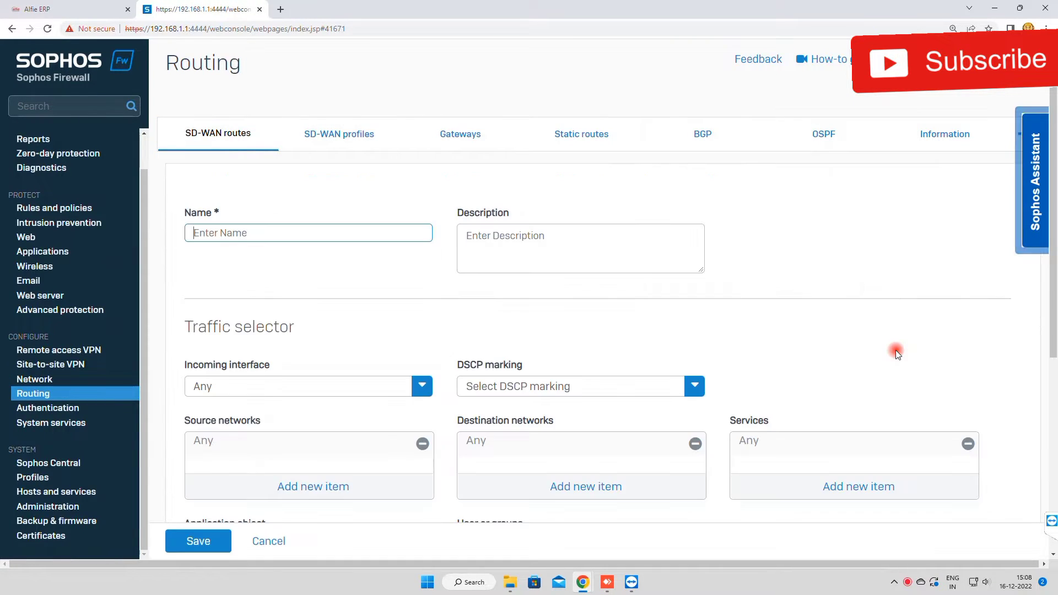
click(367, 237)
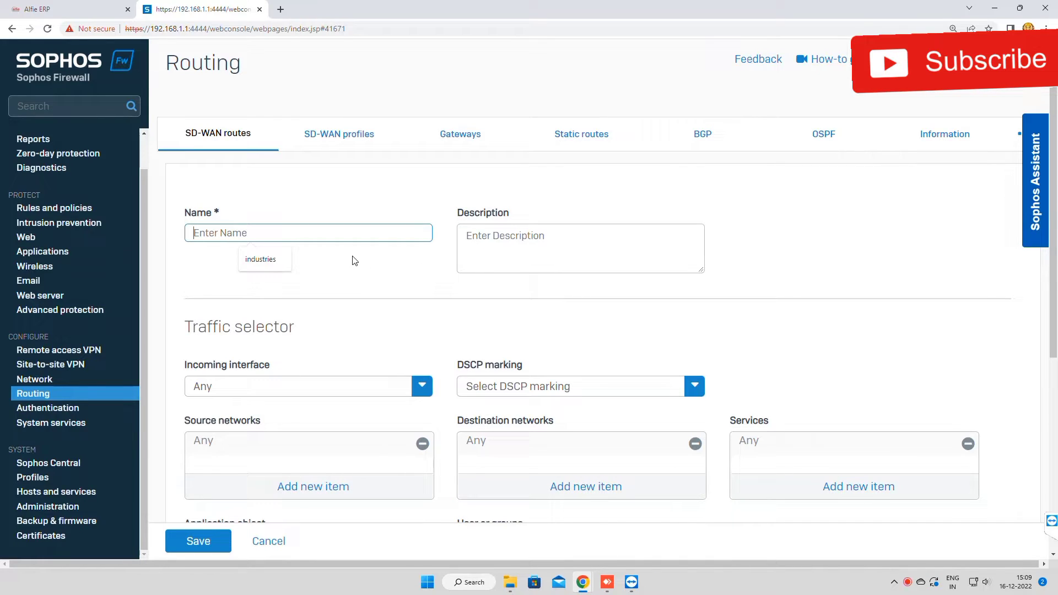
click(320, 228)
text(e)
key(BackSpace)
key(BackSpace)
key(BackSpace)
text(P)
scroll(283, 274, down, 1)
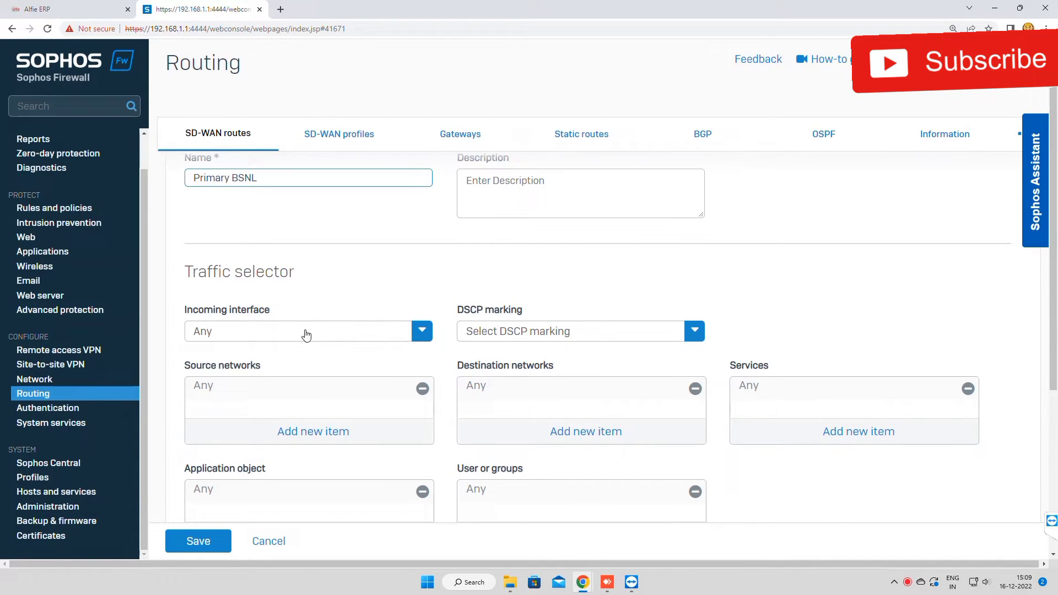
- Set the route's incoming interface to Port1-192.168.1.1
click(306, 335)
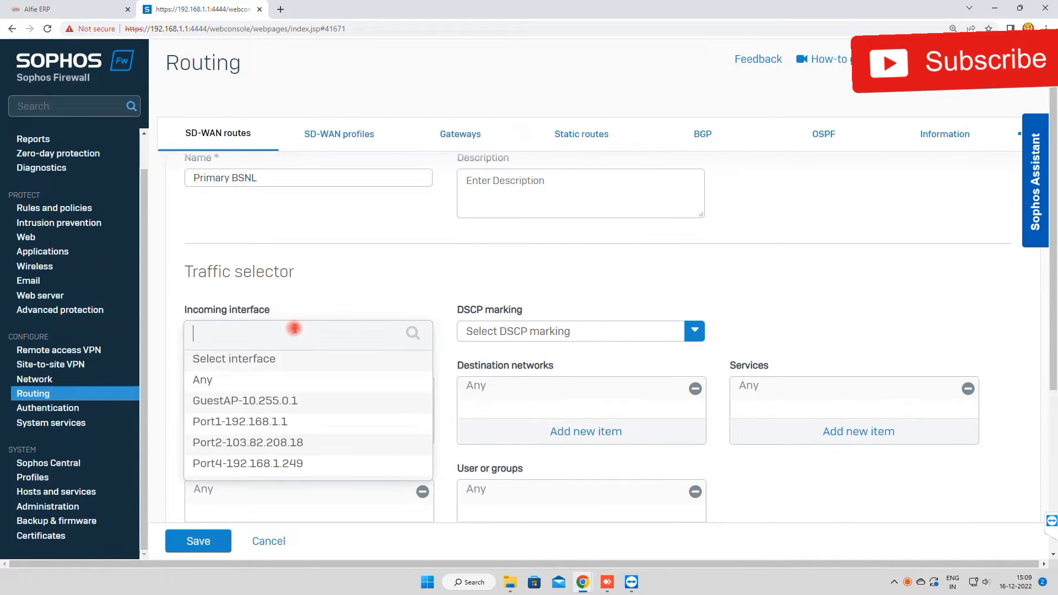
click(272, 421)
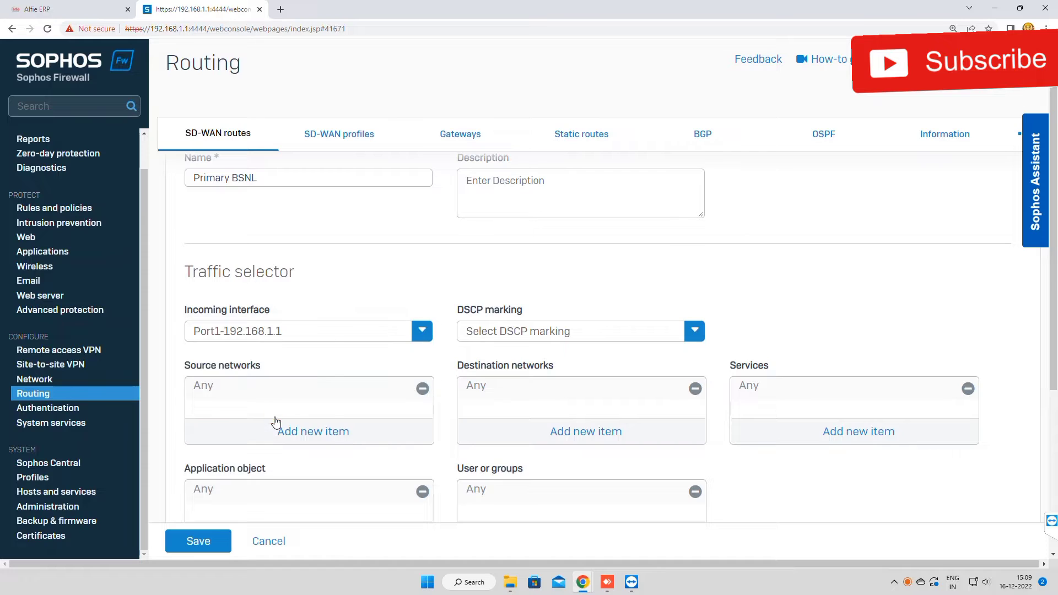
click(314, 329)
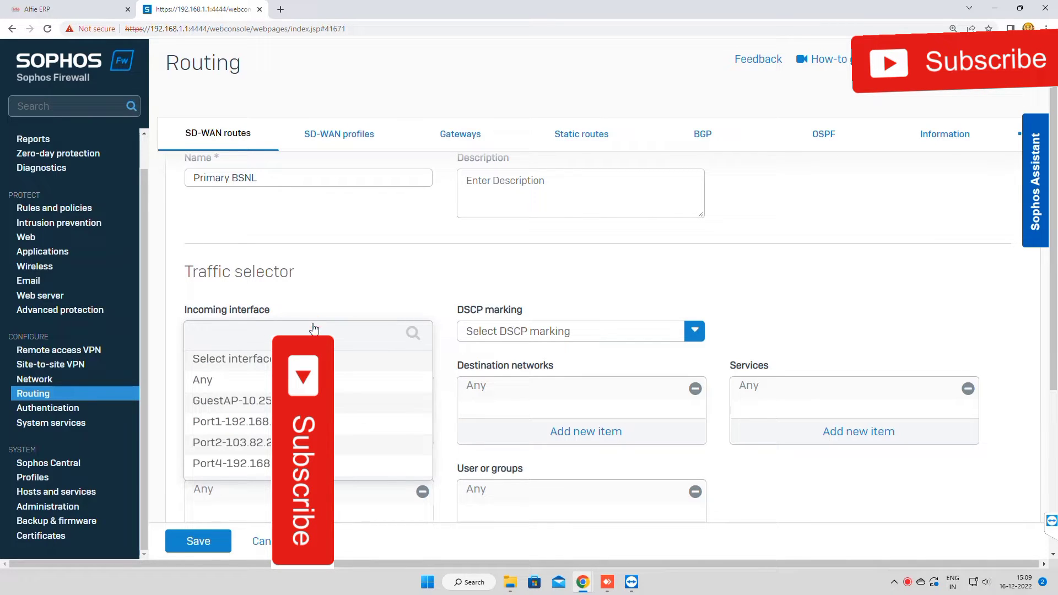
click(328, 300)
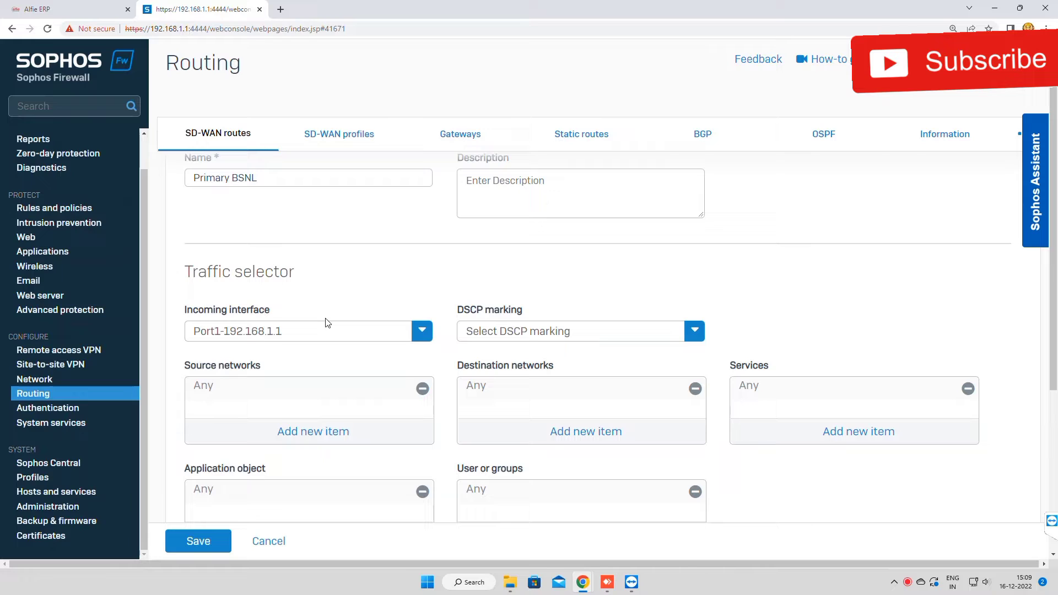
- Remove Any from the source networks and start adding a new IP object
scroll(325, 323, down, 1)
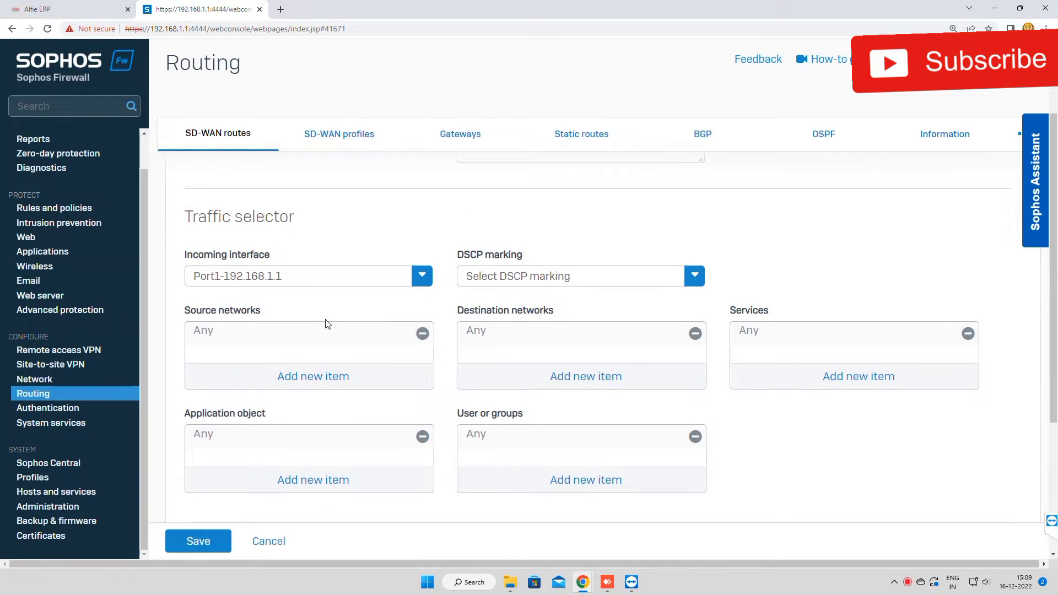
scroll(328, 331, down, 1)
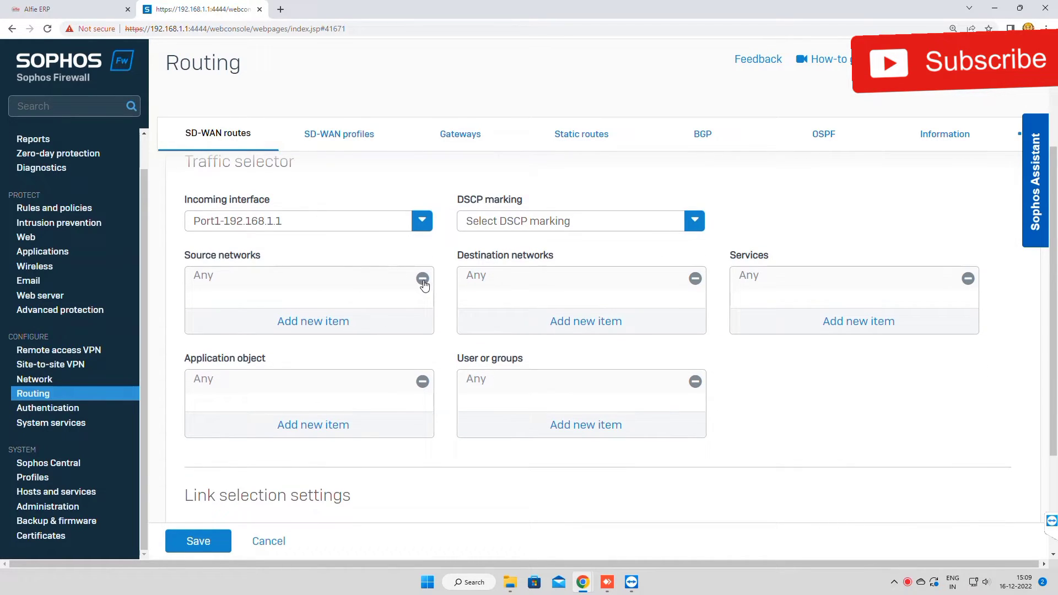
click(423, 280)
click(317, 324)
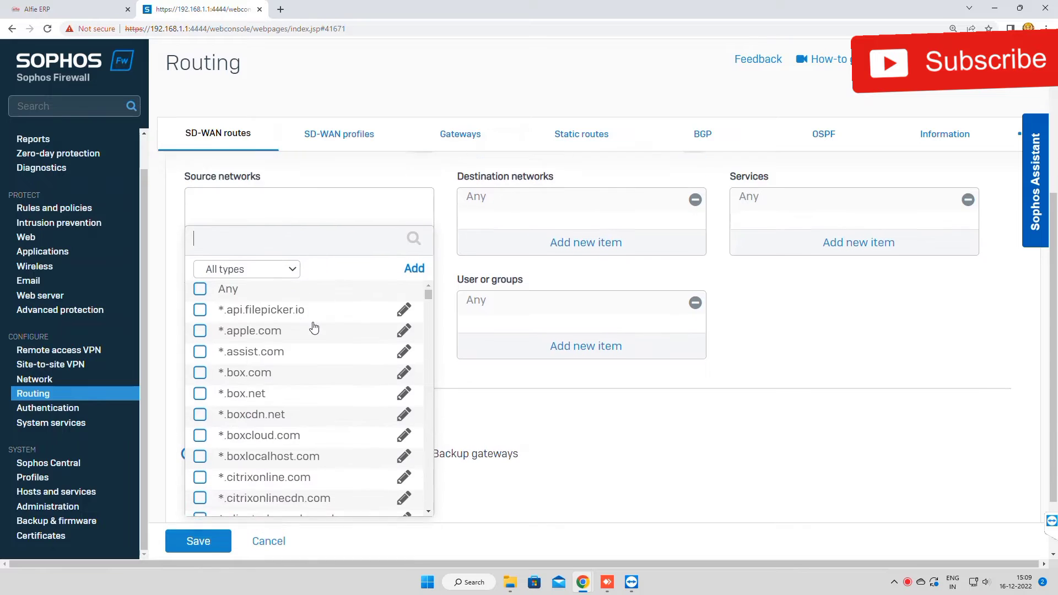
click(422, 255)
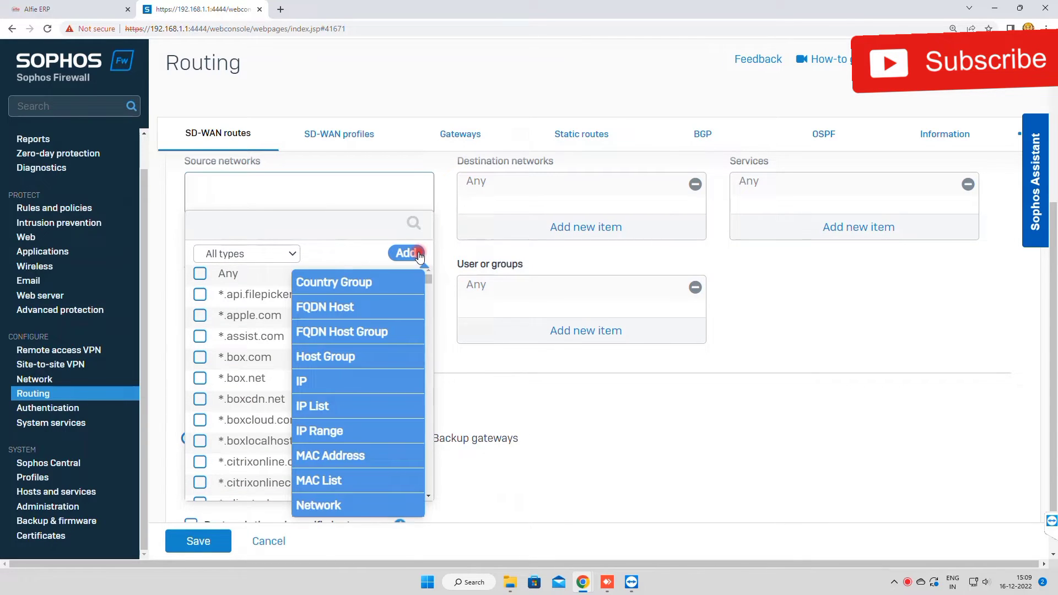
- Create and save the network host 'local' for 192.168.1.0/24
click(322, 383)
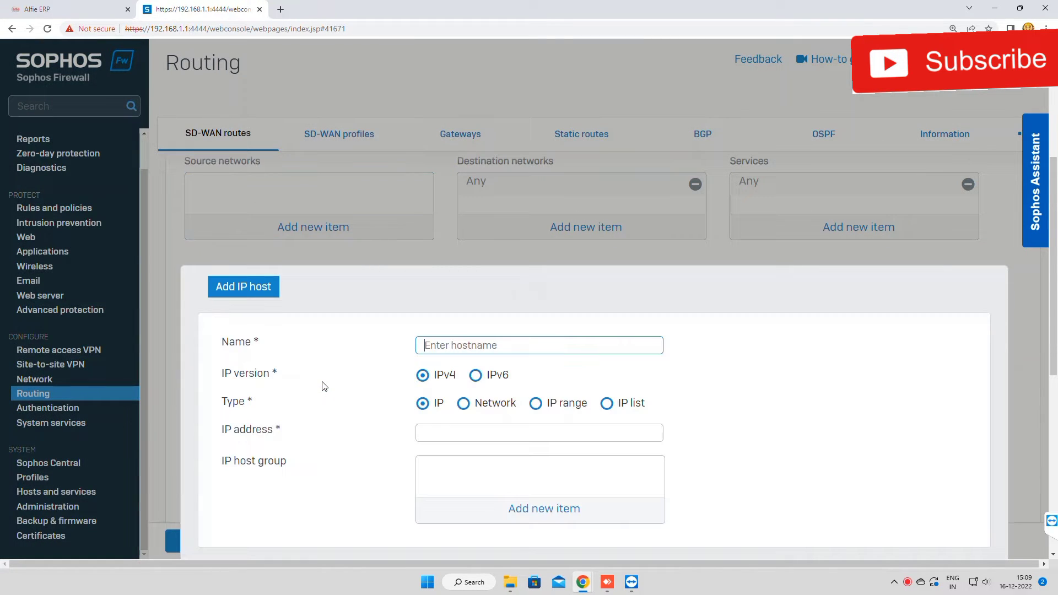
click(460, 345)
text(local)
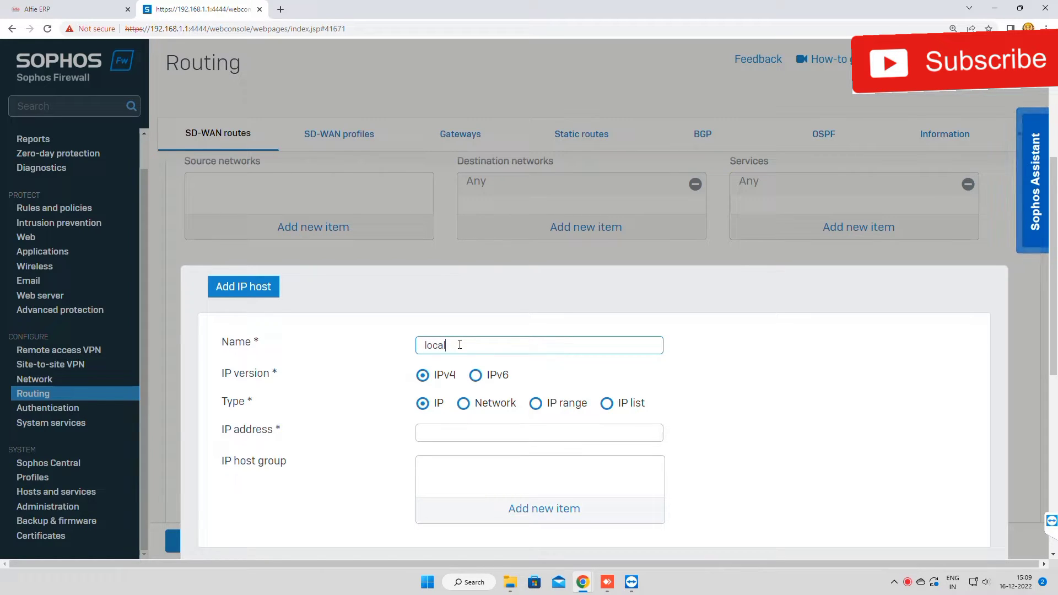
click(462, 404)
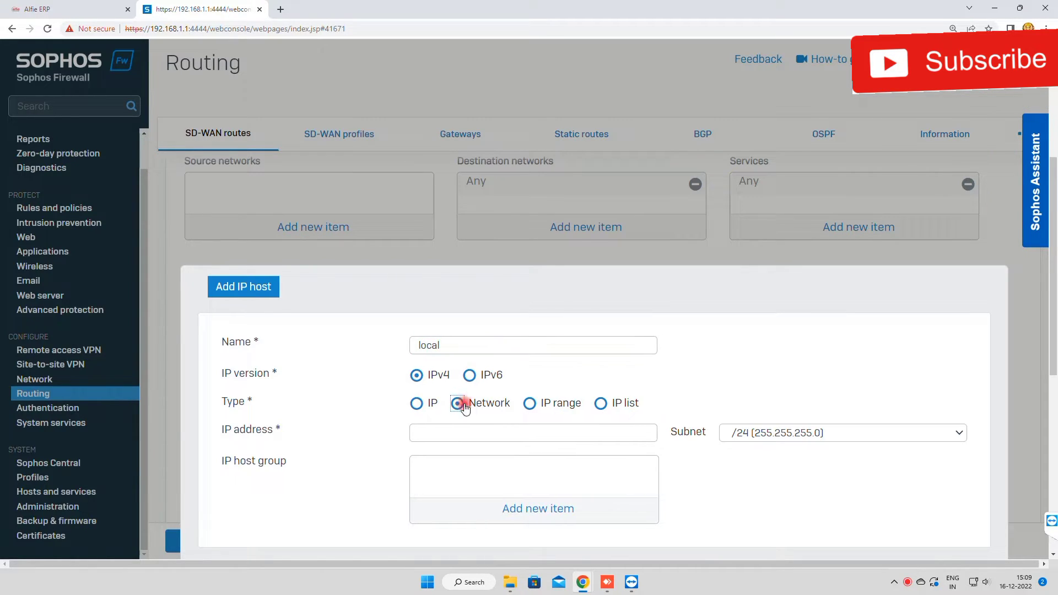
click(477, 431)
text(192.168.1.0)
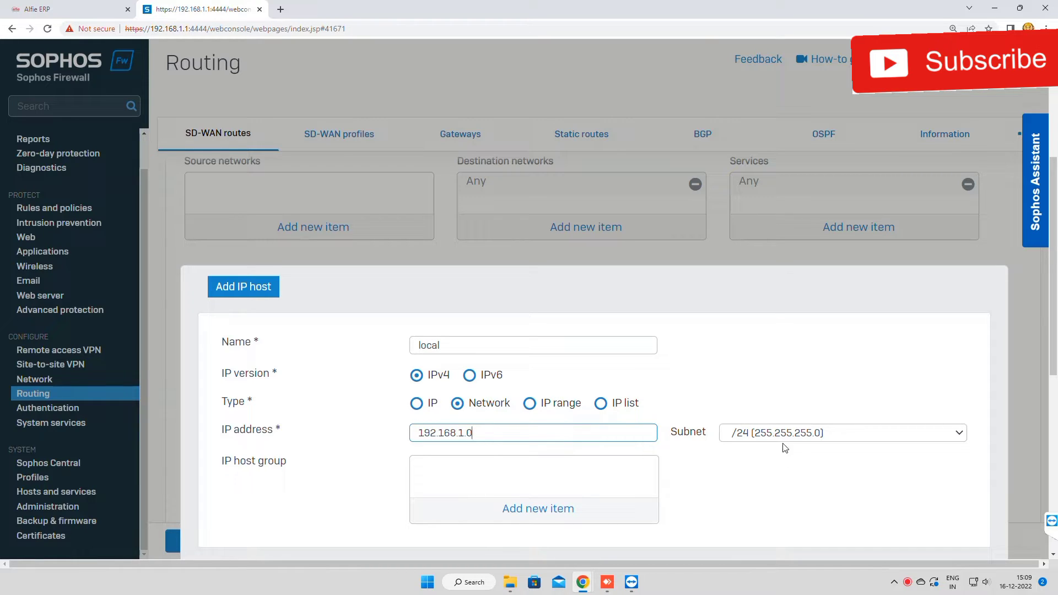
scroll(355, 490, down, 2)
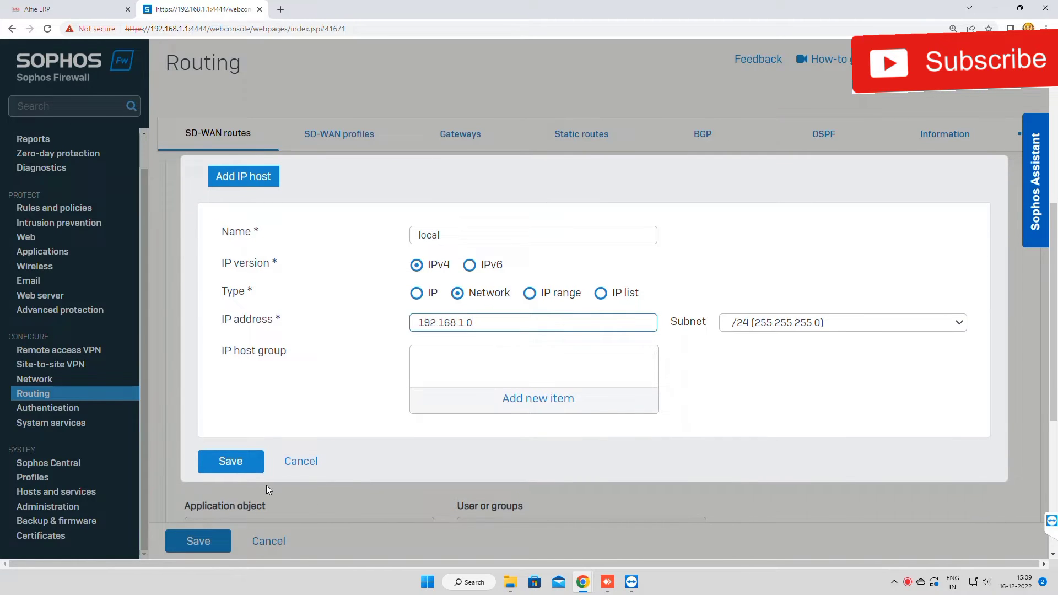
click(233, 462)
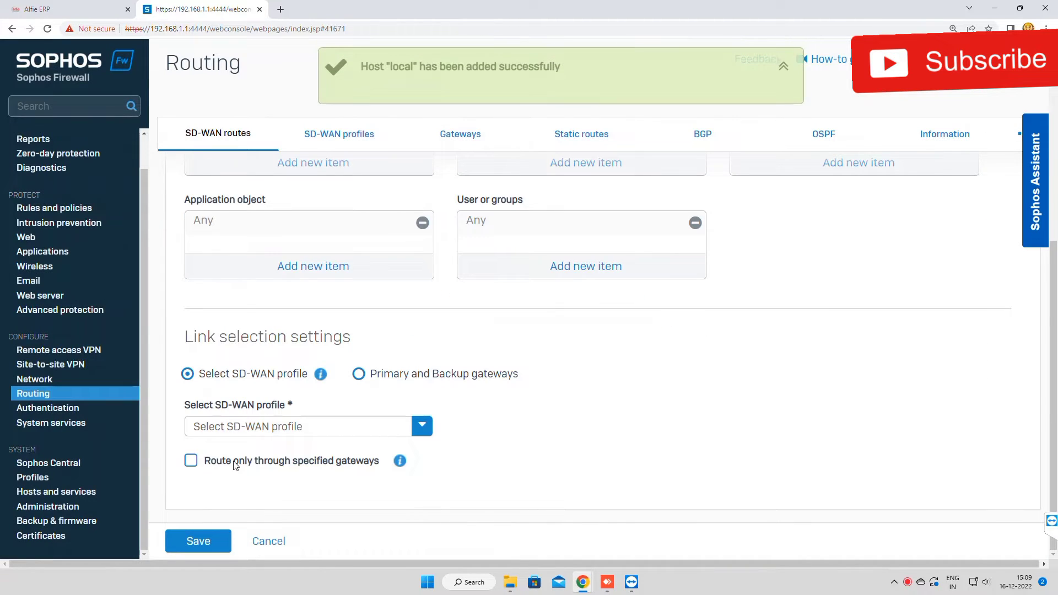
- Set primary gateway BSNL FIBER and backup AIR FIBER, then save the Primary BSNL route
scroll(352, 375, up, 4)
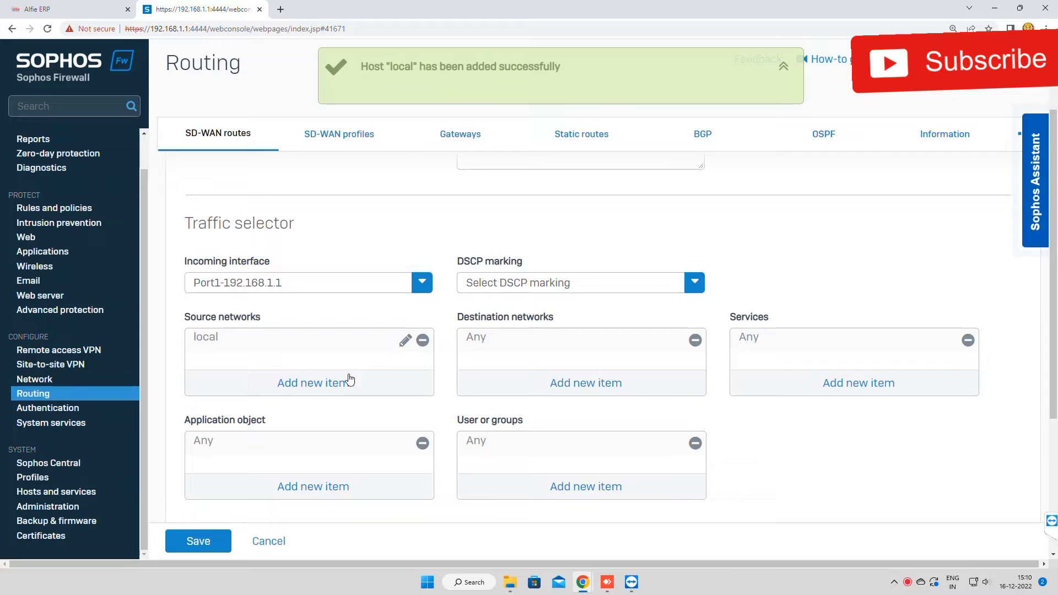
scroll(352, 385, down, 1)
scroll(365, 402, down, 1)
scroll(441, 419, down, 1)
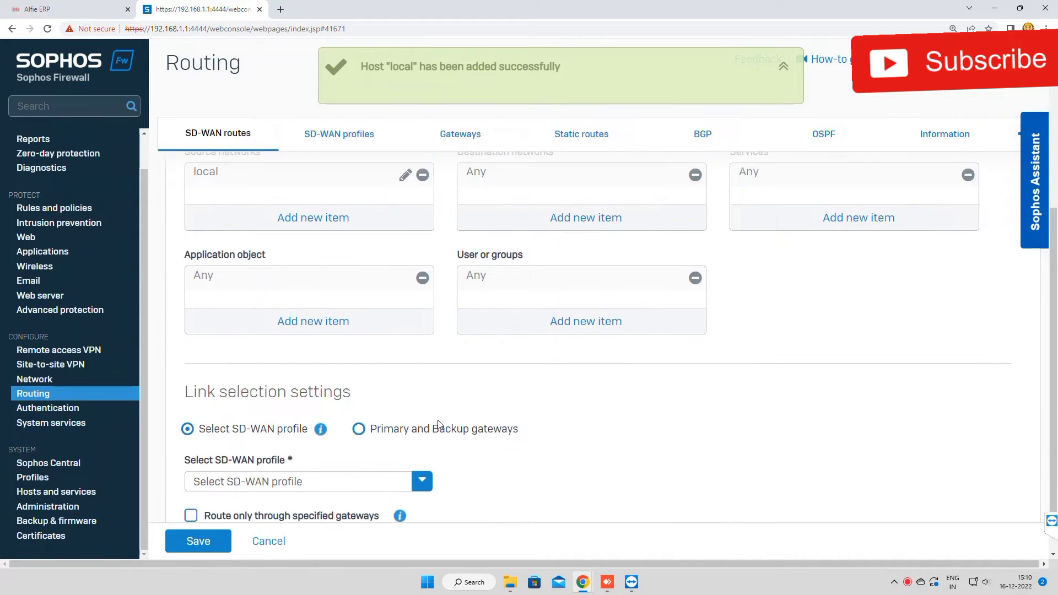
scroll(416, 423, down, 1)
click(364, 378)
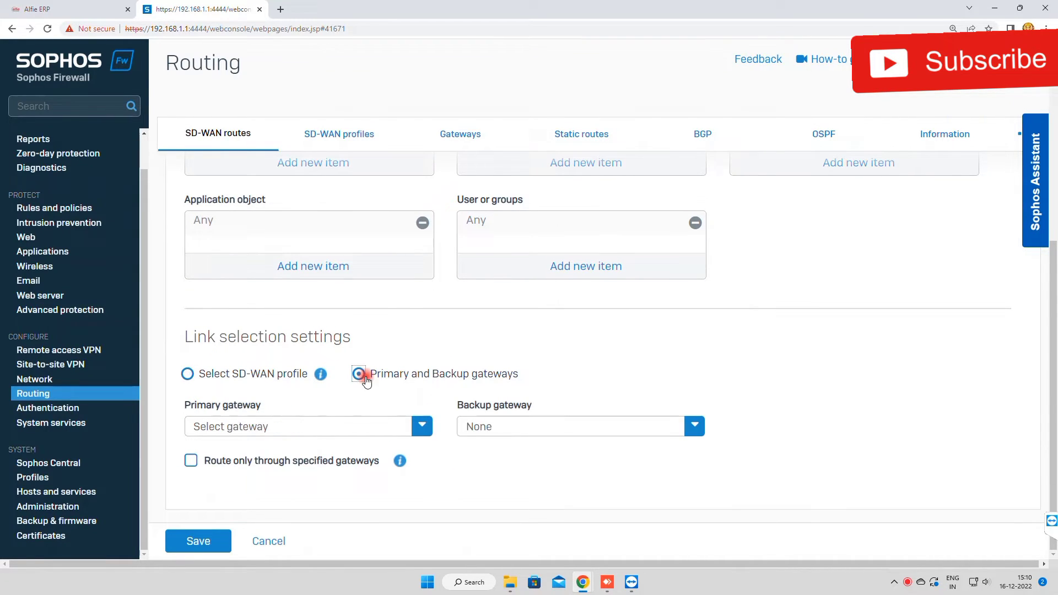
click(345, 425)
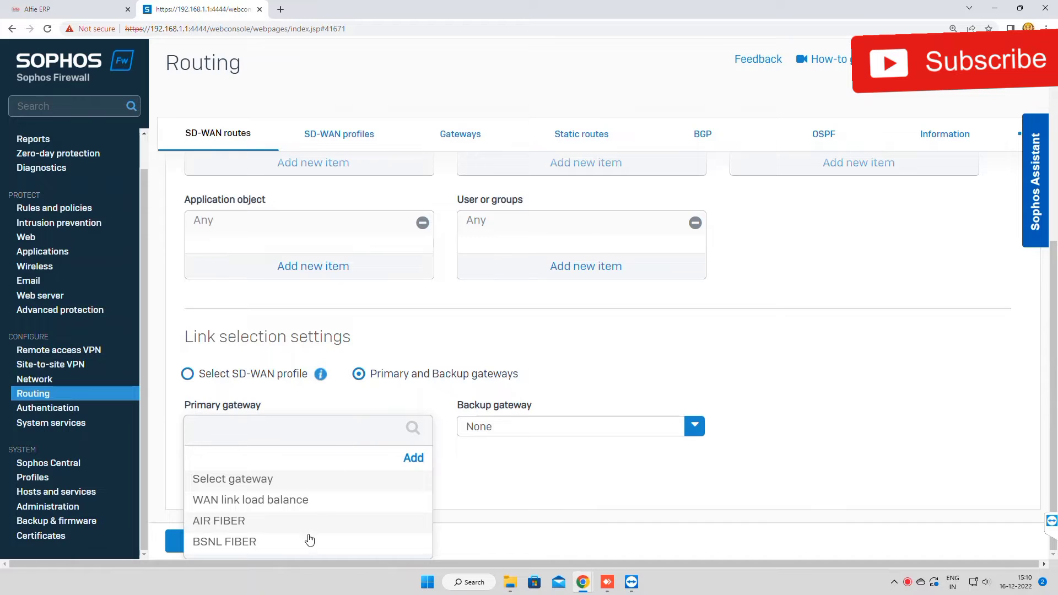
click(266, 544)
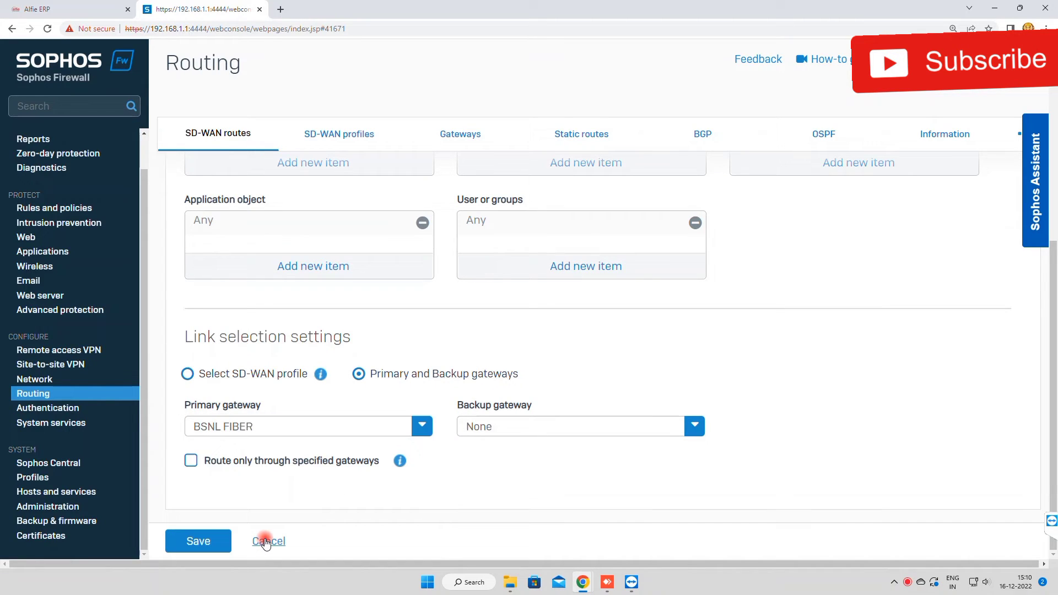
click(548, 431)
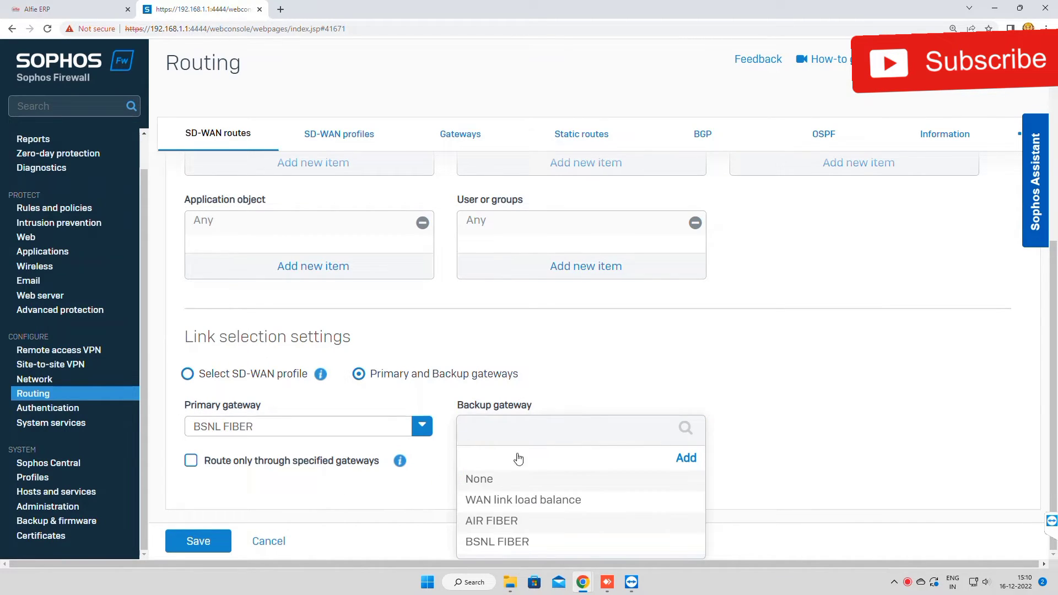
click(487, 528)
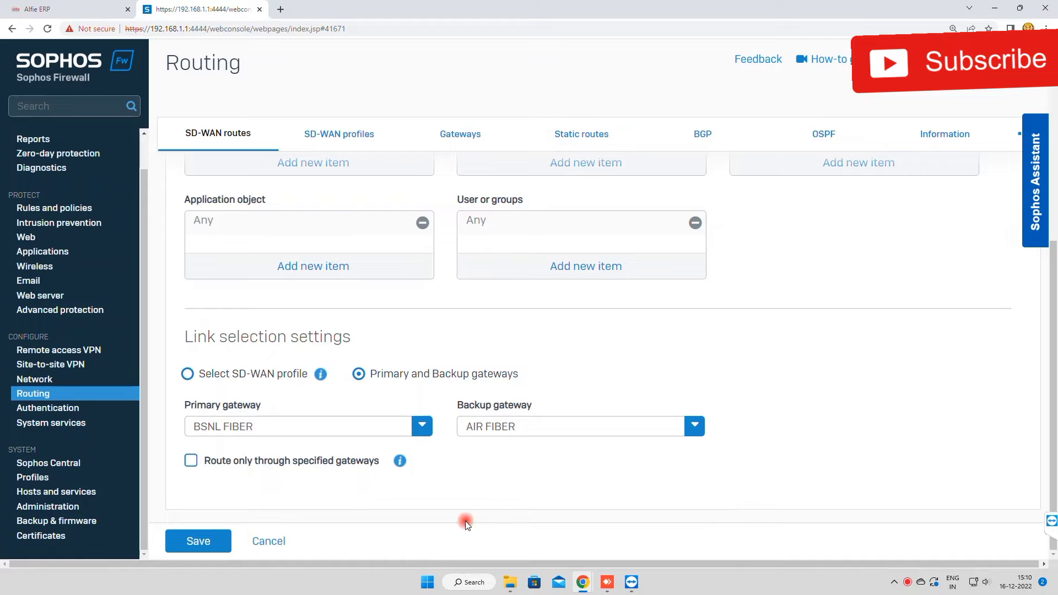
click(200, 542)
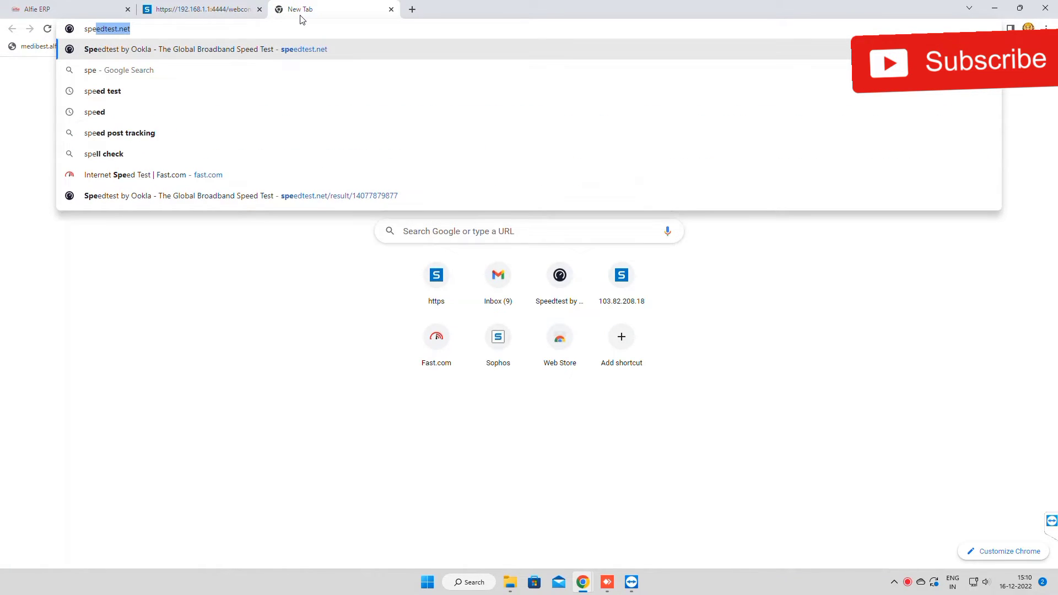
- Load speedtest.net to confirm BSNL as provider, then return to the firewall tab
key(Return)
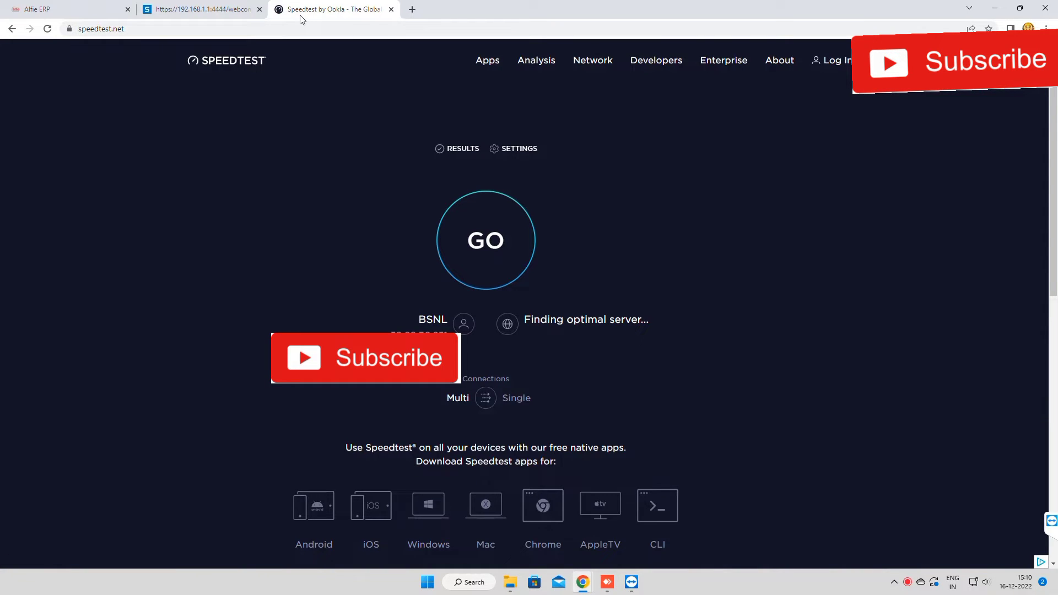
click(201, 9)
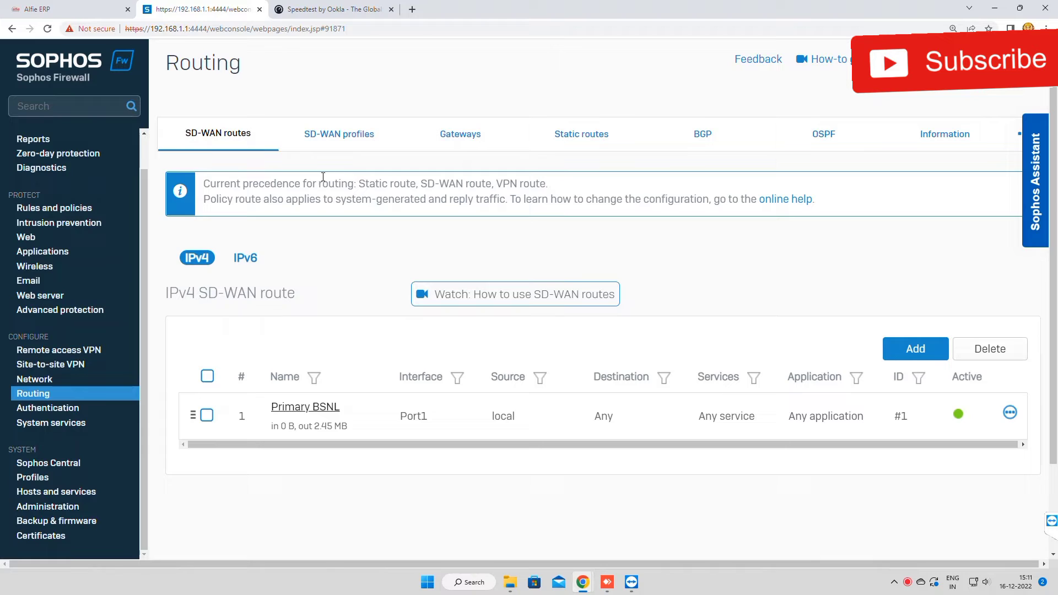
- Add a second SD-WAN route 'Primary AIR FIBER' with incoming interface Port1-192.168.1.1
click(905, 351)
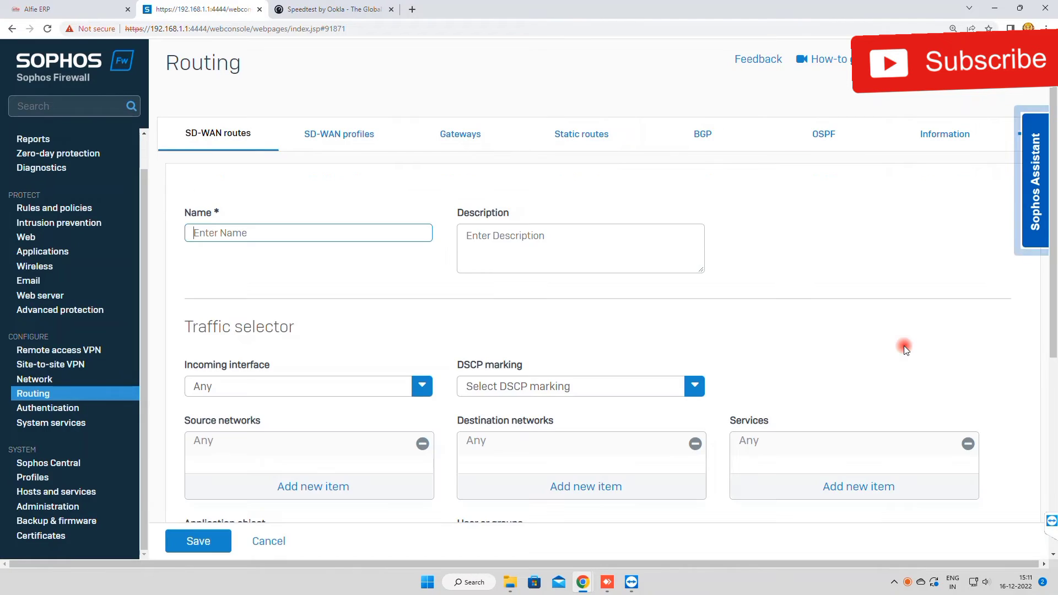
click(295, 231)
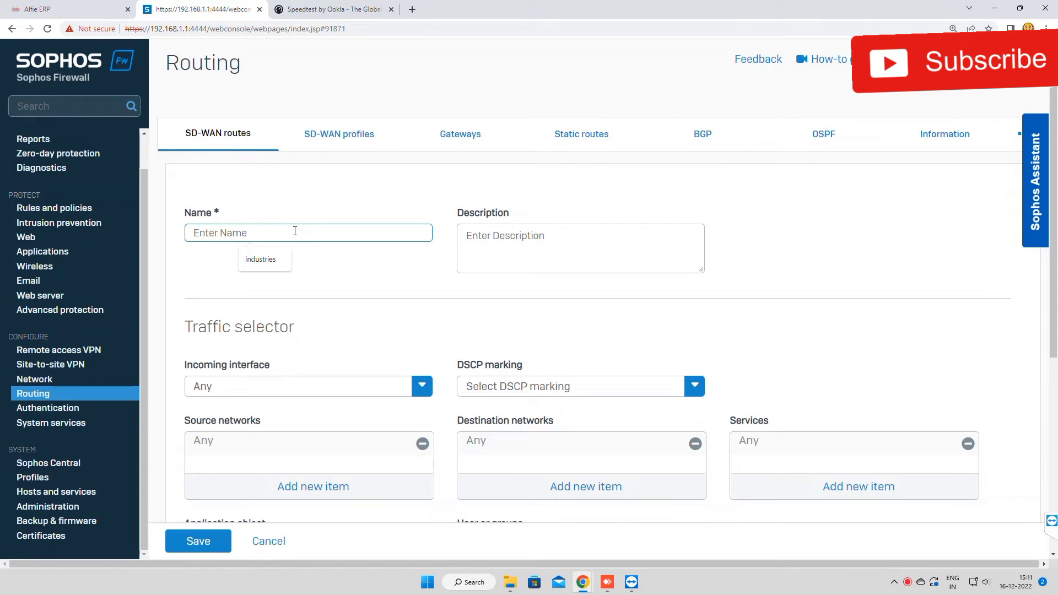
text(A)
key(BackSpace)
text(Primary AIRFIBER)
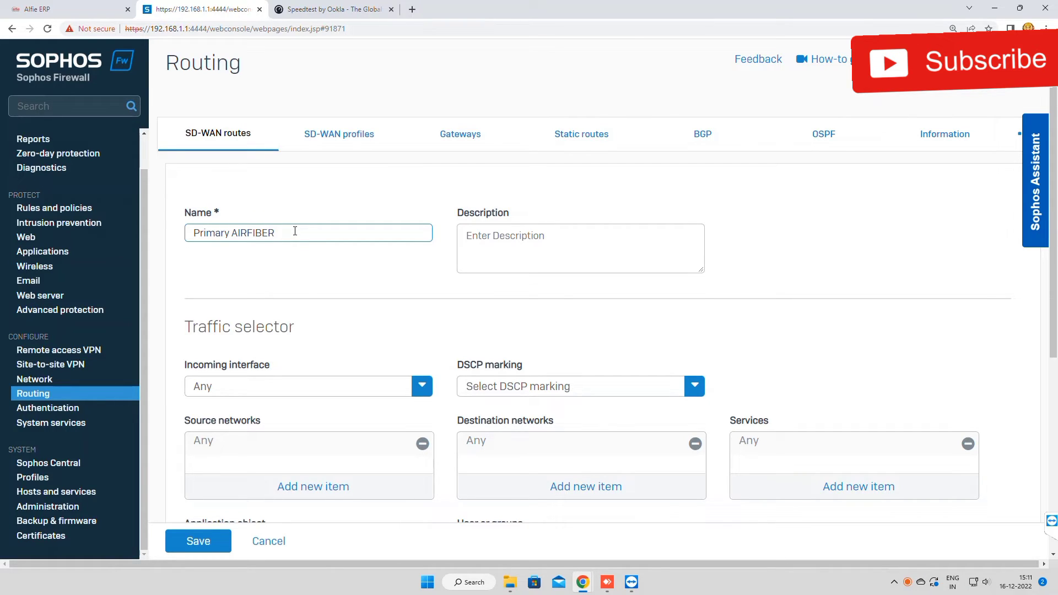
scroll(294, 231, down, 1)
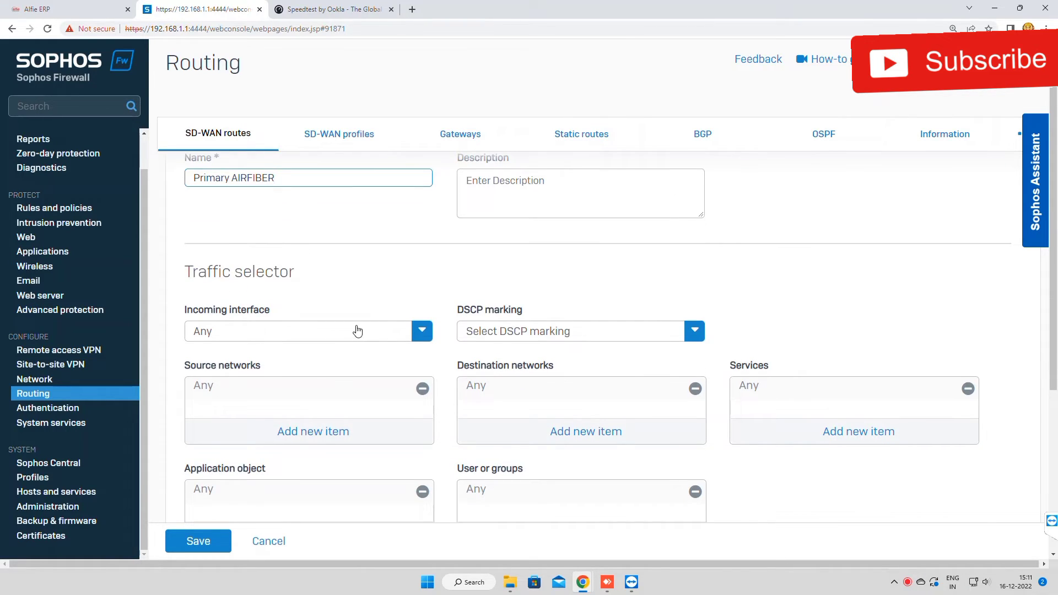
click(245, 178)
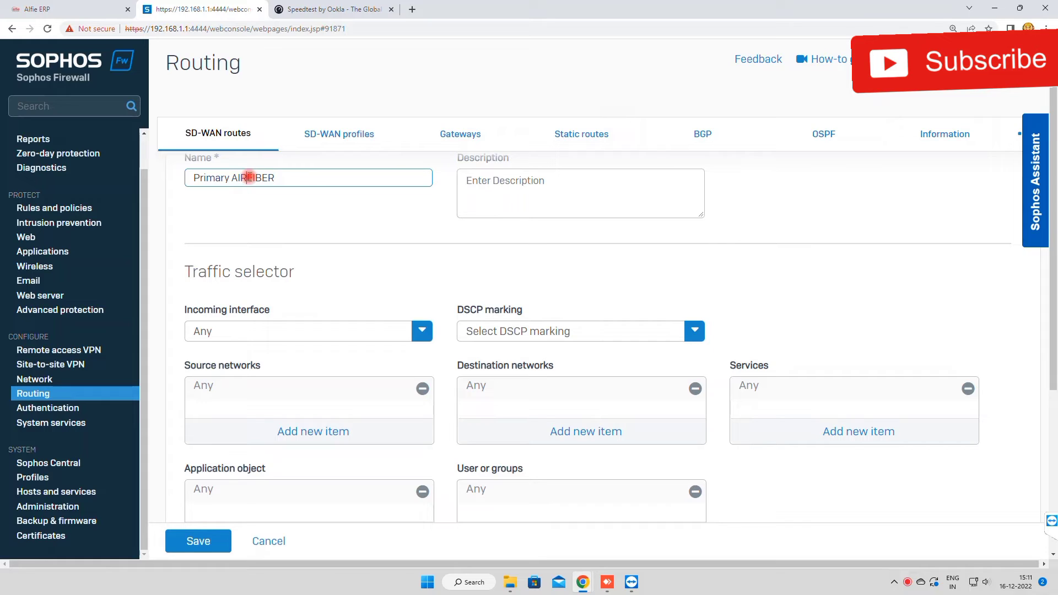
click(321, 213)
click(347, 330)
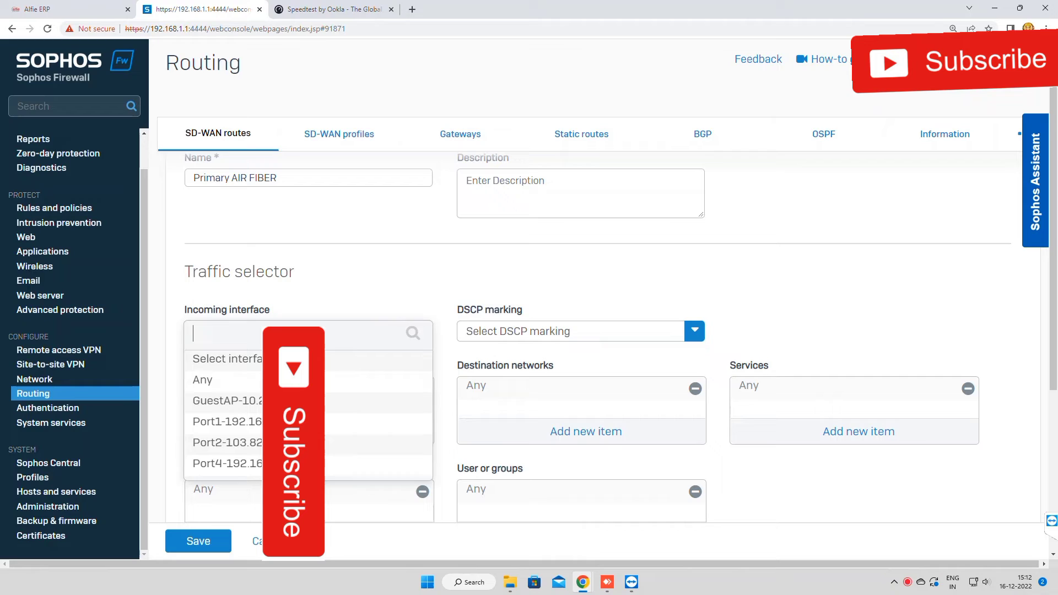
click(260, 422)
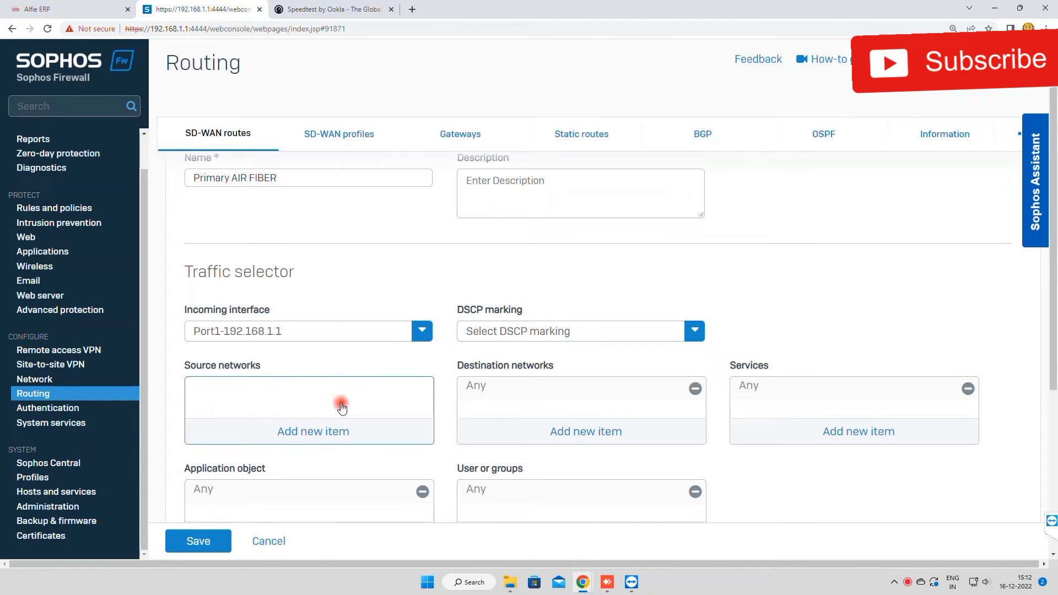
- Add a new IP host named DHCP as the route's source network
click(300, 431)
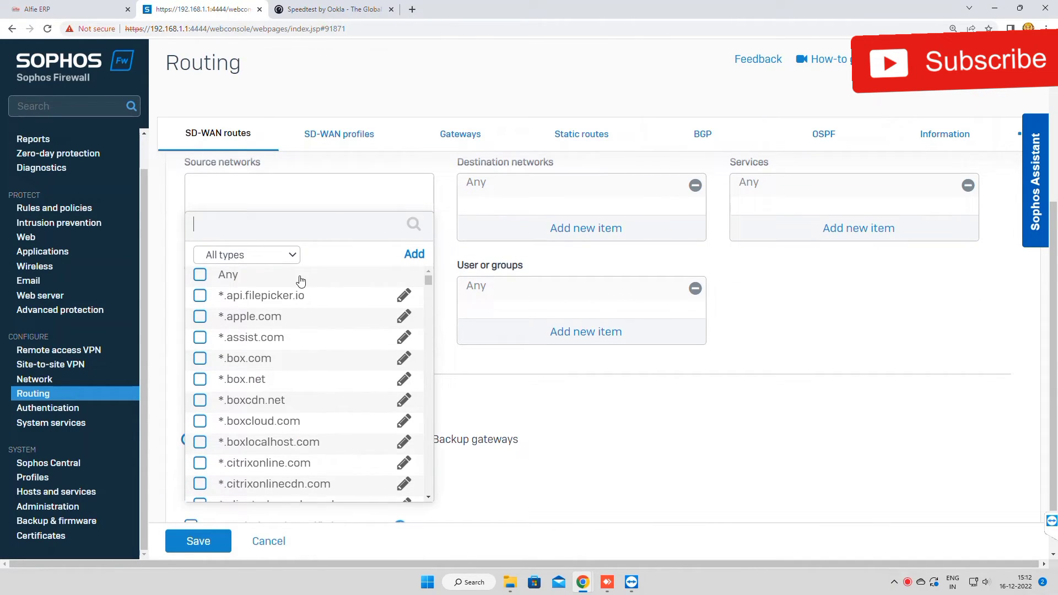
click(416, 254)
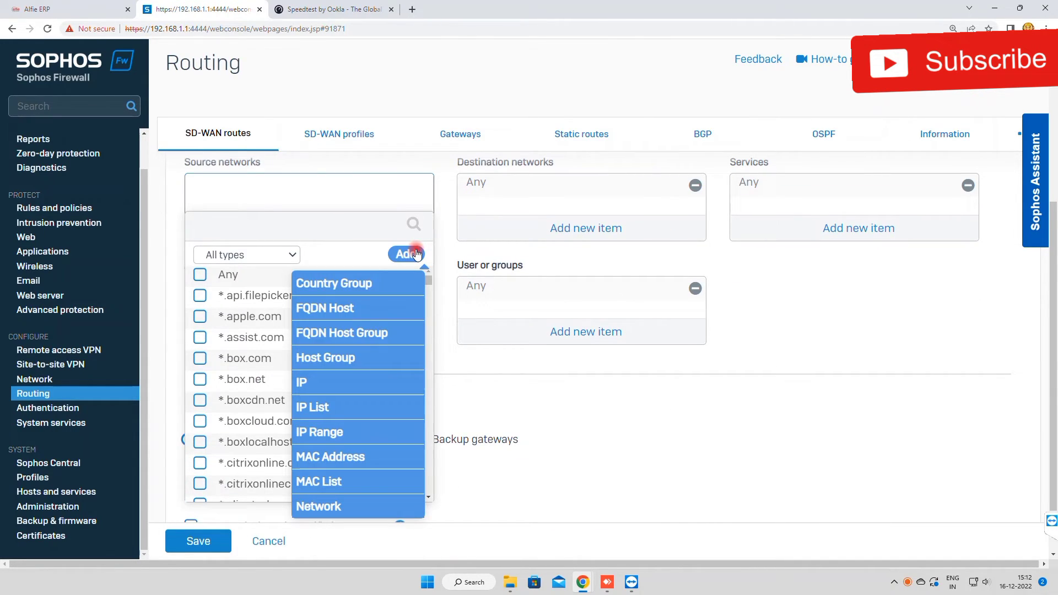
click(322, 387)
click(441, 341)
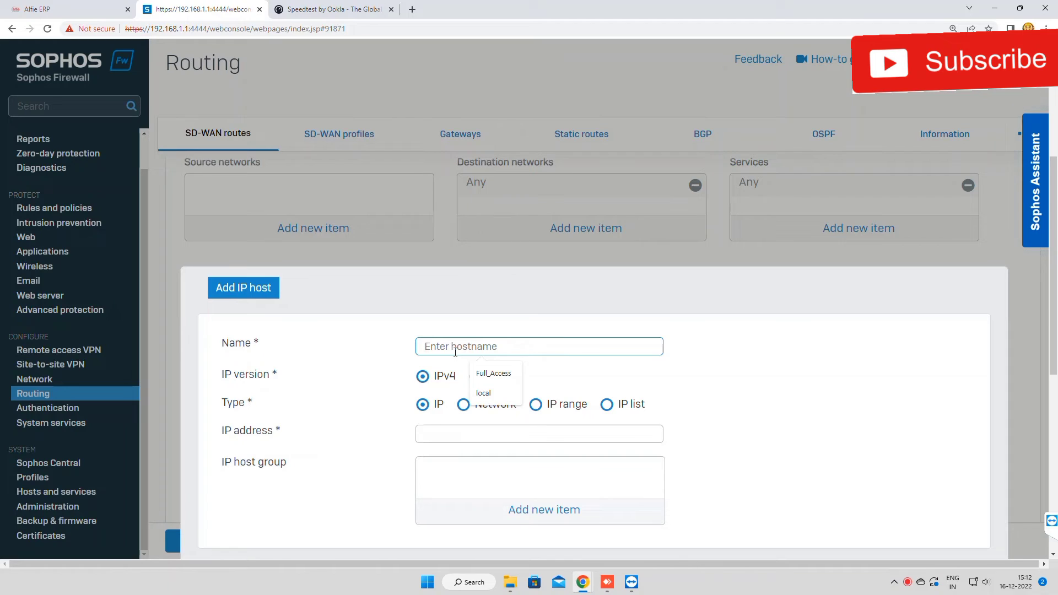
text(DHCP)
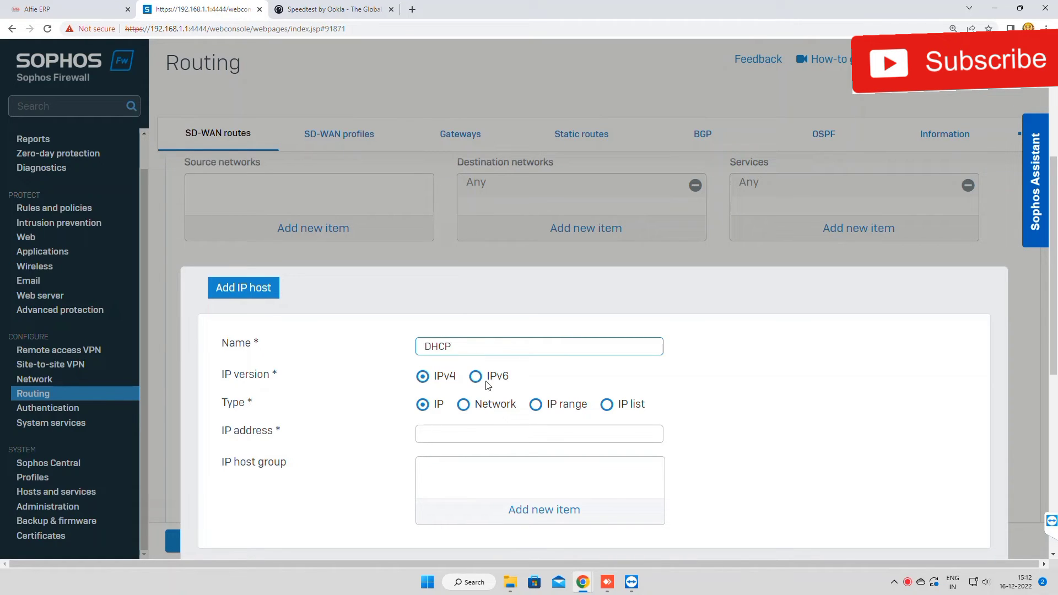
- Make DHCP an IP range from 192.168.1.50 to 192.168.1.100 and save it
click(536, 405)
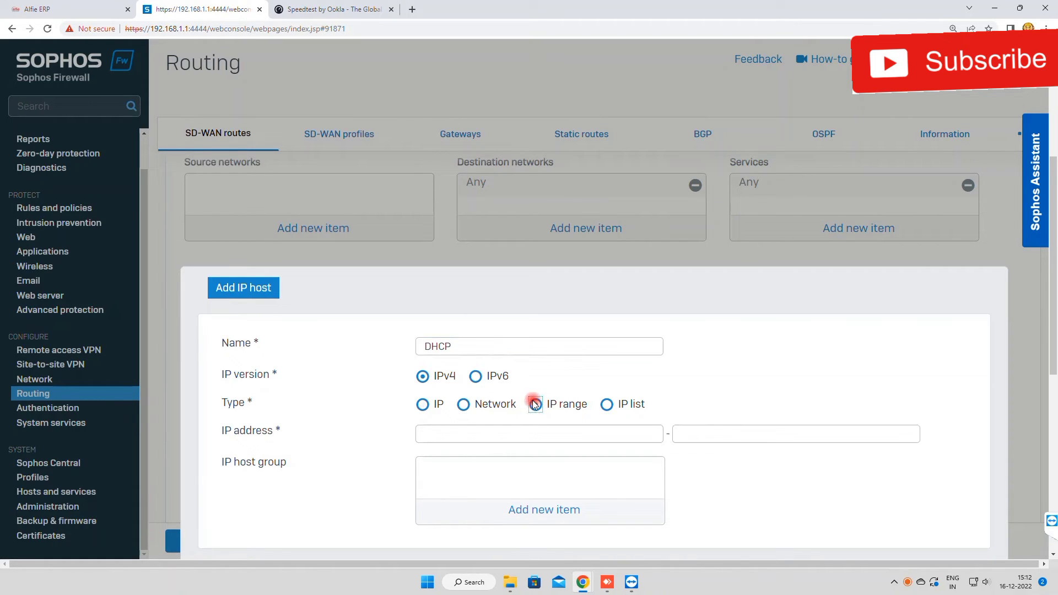
click(535, 434)
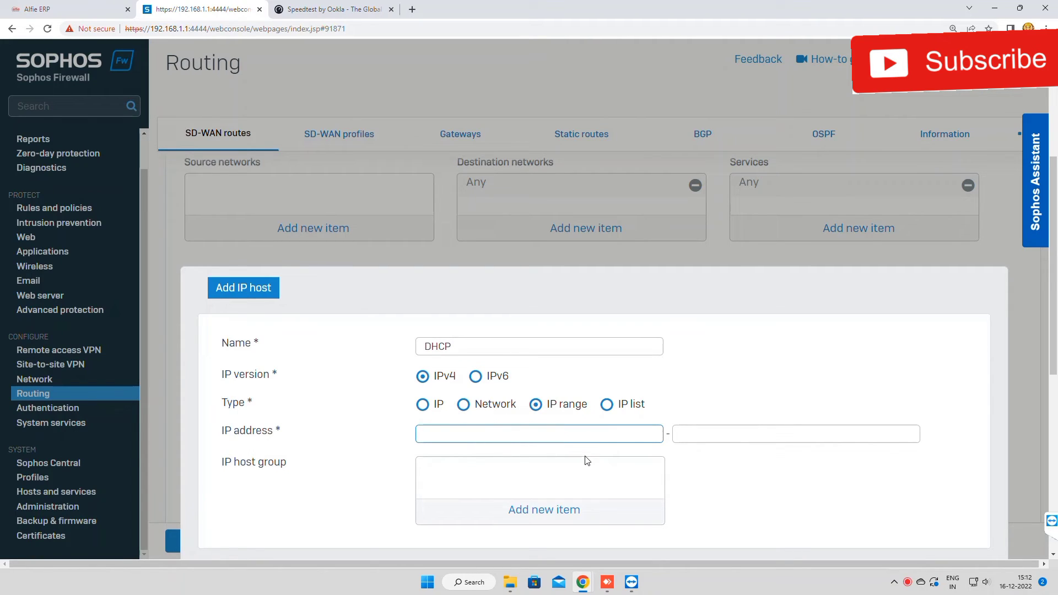
text(192.168.1.)
text(50)
click(683, 444)
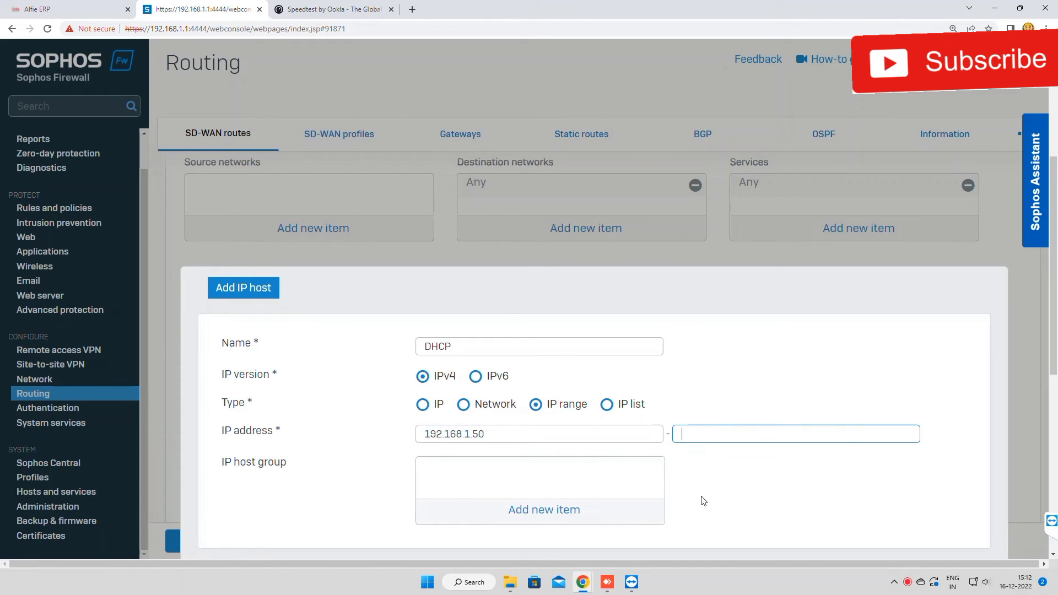
text(192.168.1.100)
scroll(703, 500, down, 2)
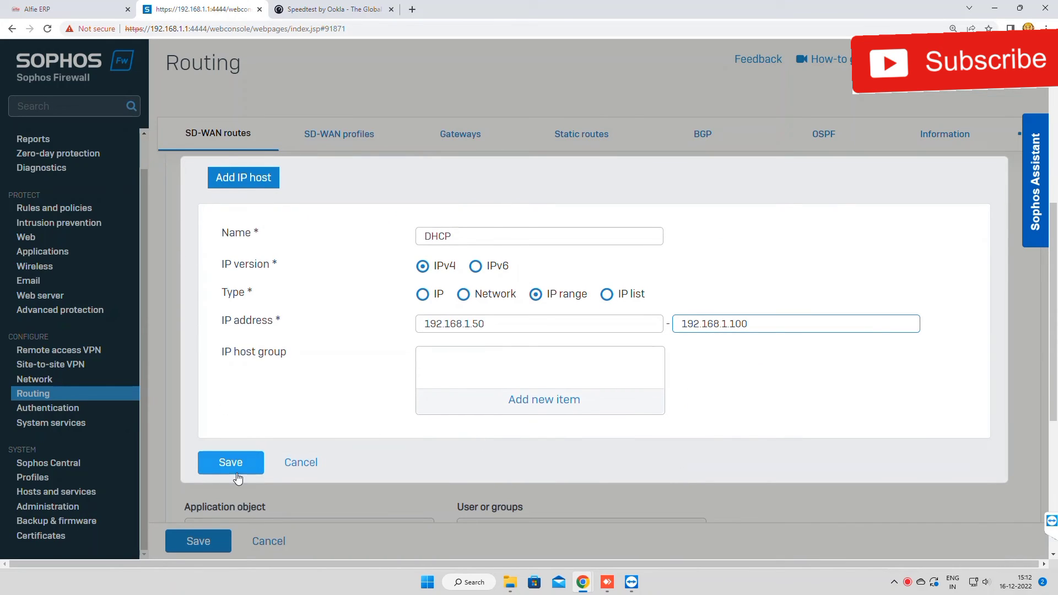
click(230, 464)
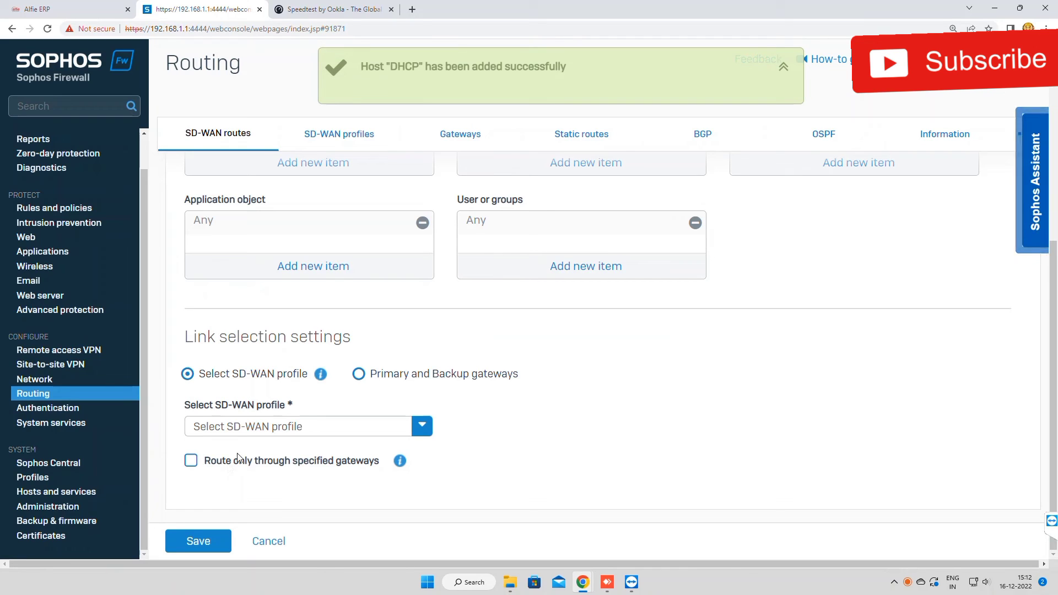
- Use primary and backup gateways, AIR FIBER primary and BSNL FIBER backup, and save the route
click(360, 375)
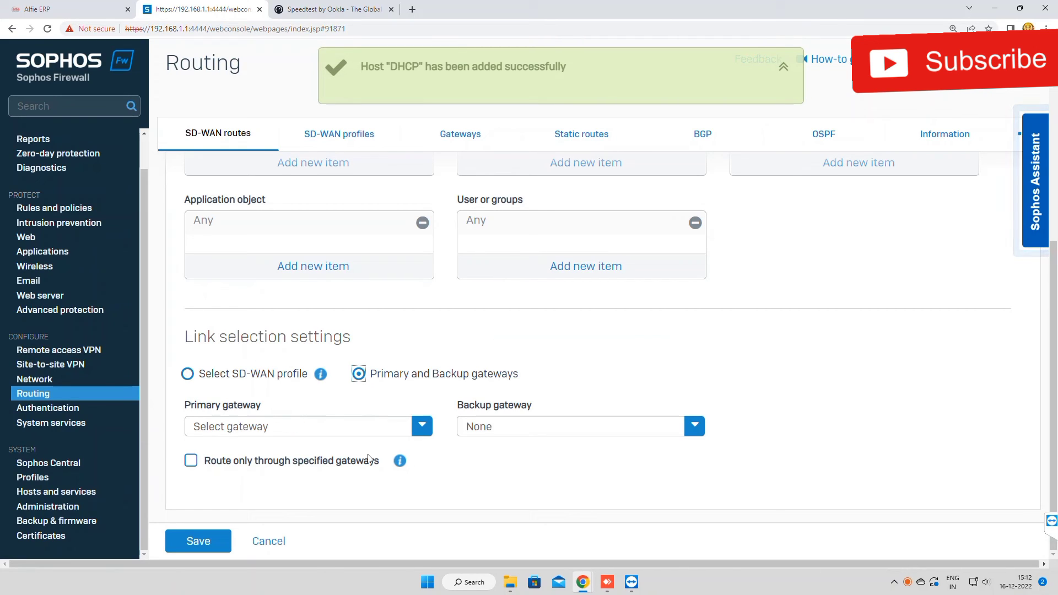
click(370, 427)
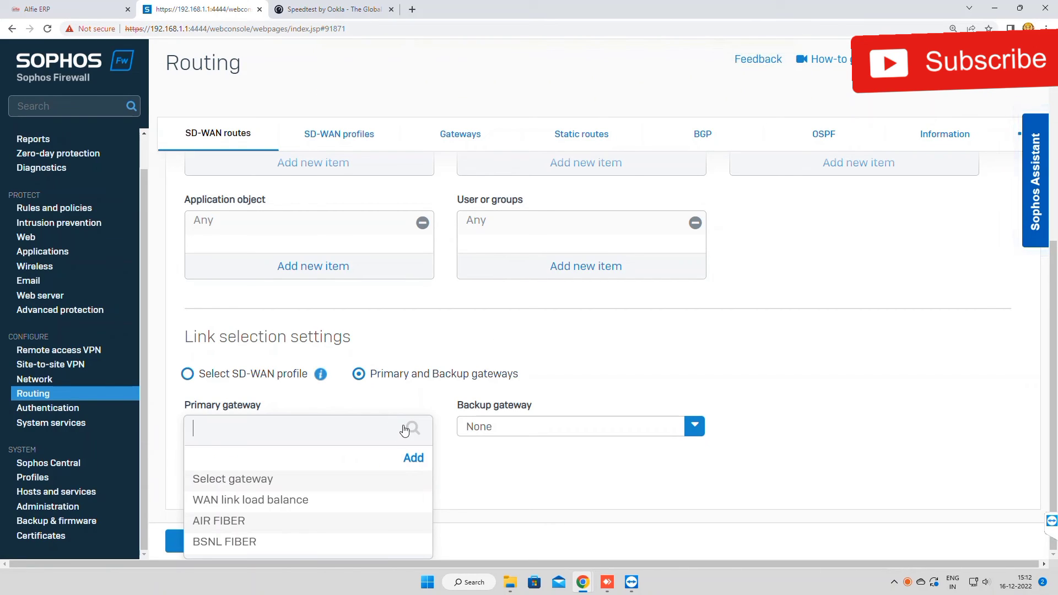
click(267, 522)
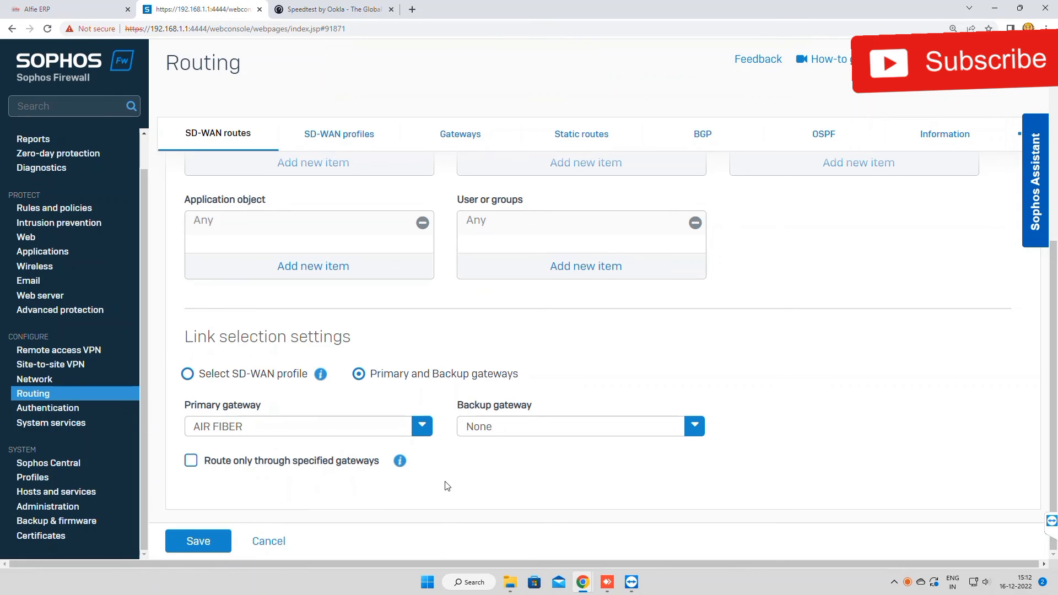
click(569, 435)
click(508, 541)
click(206, 541)
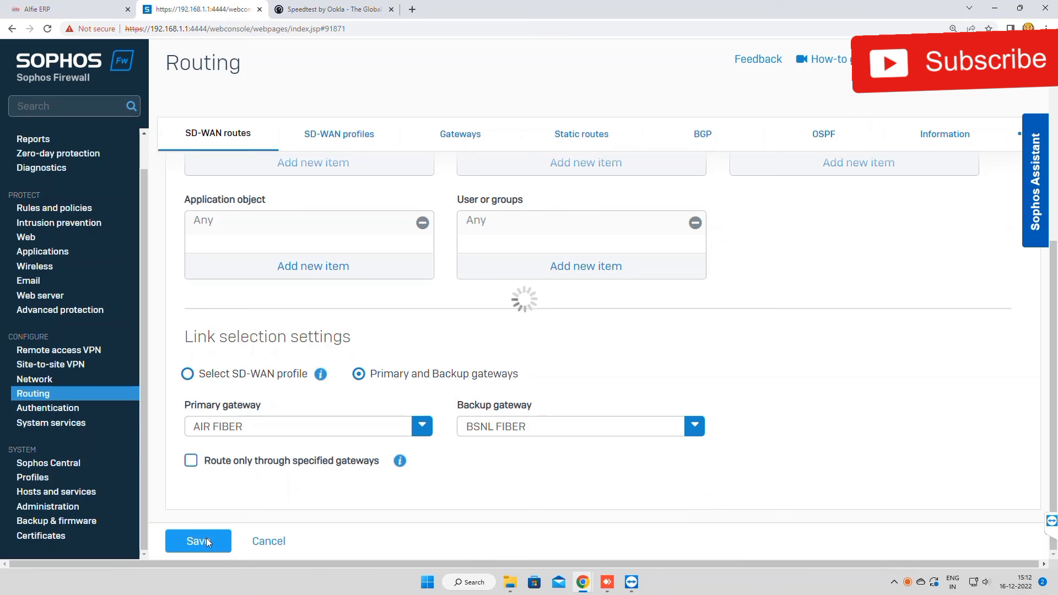